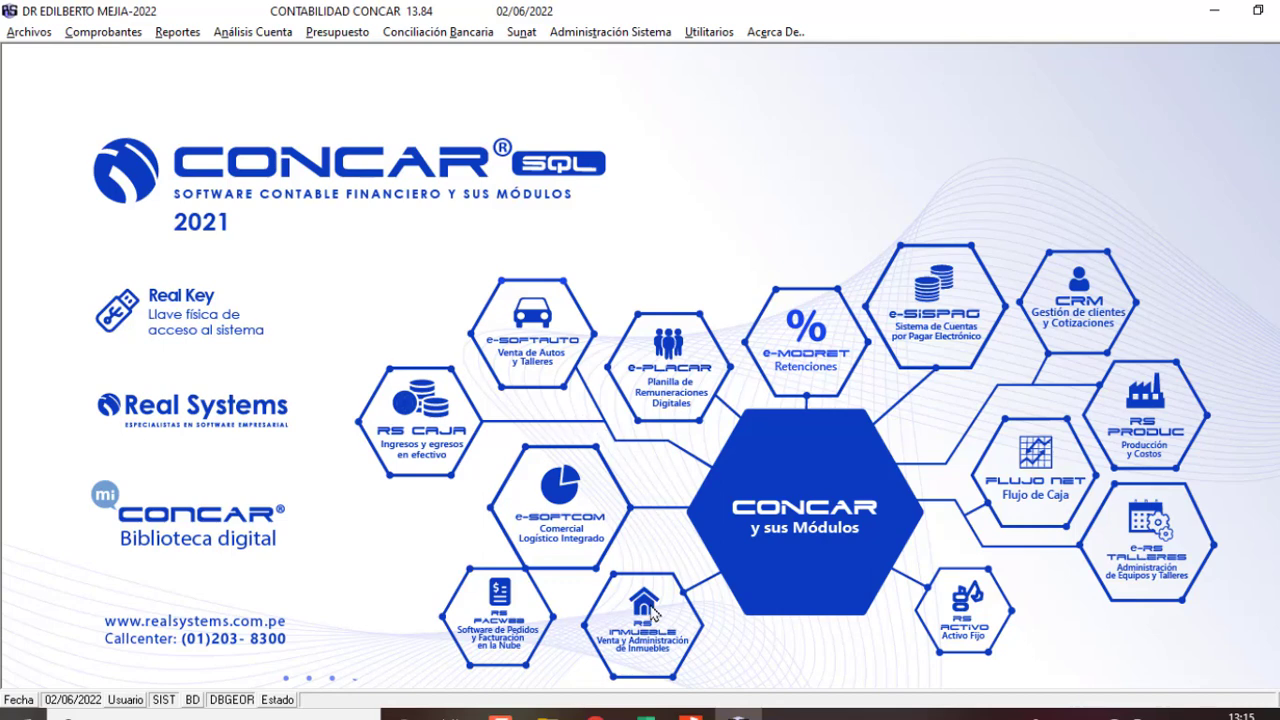
# - Show the previews of the open Excel workbooks from the taskbar
pyautogui.click(648, 712)
# - Open Libro1 - Reporte, review the Campo column's template fields, then return to CONCAR
pyautogui.click(709, 621)
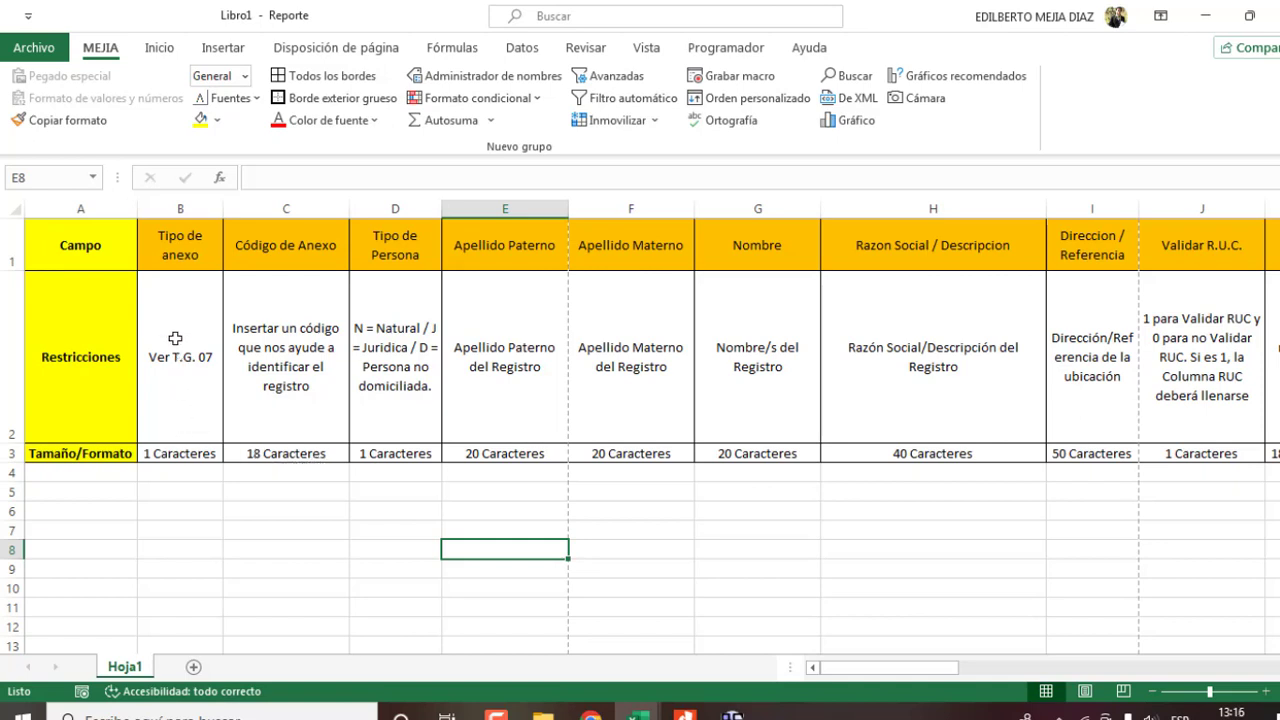
pyautogui.click(100, 208)
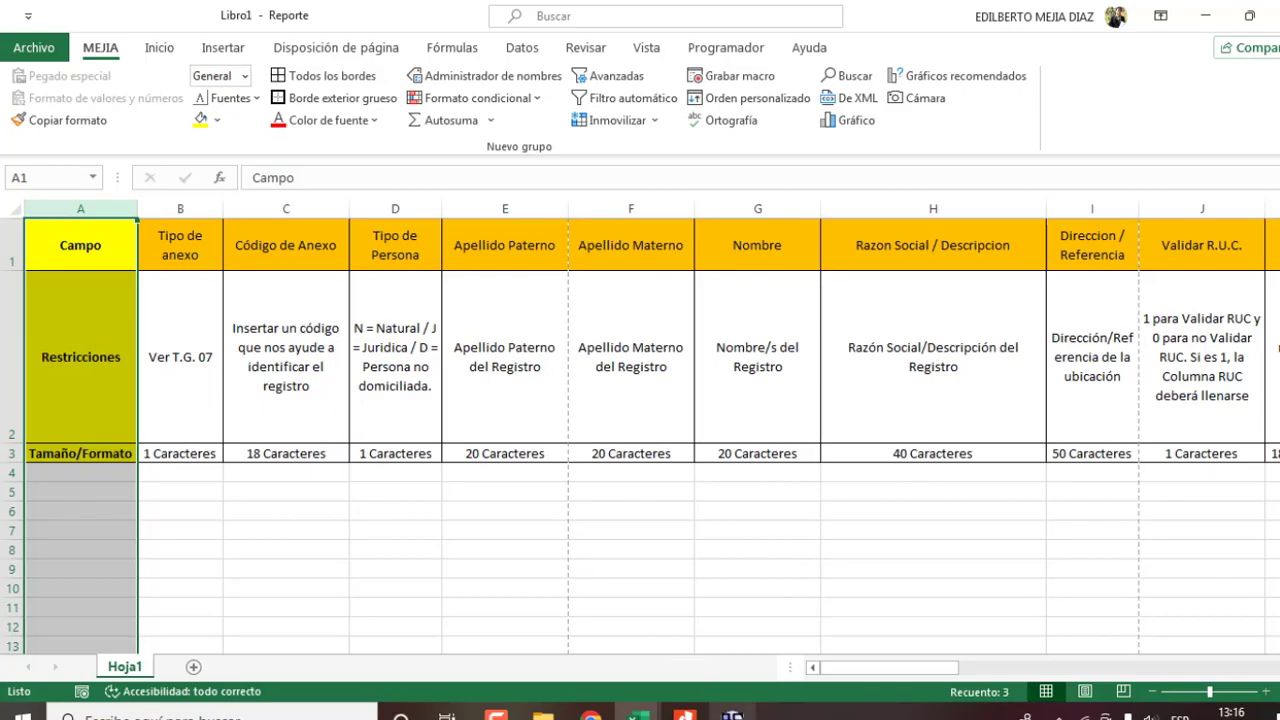
pyautogui.click(732, 712)
# - Open general table 07 PLAN - TIPO DE ANEXO, confirm P is PROVEEDORES, and return to Libro1 - Reporte
pyautogui.click(30, 34)
pyautogui.moveTo(68, 96)
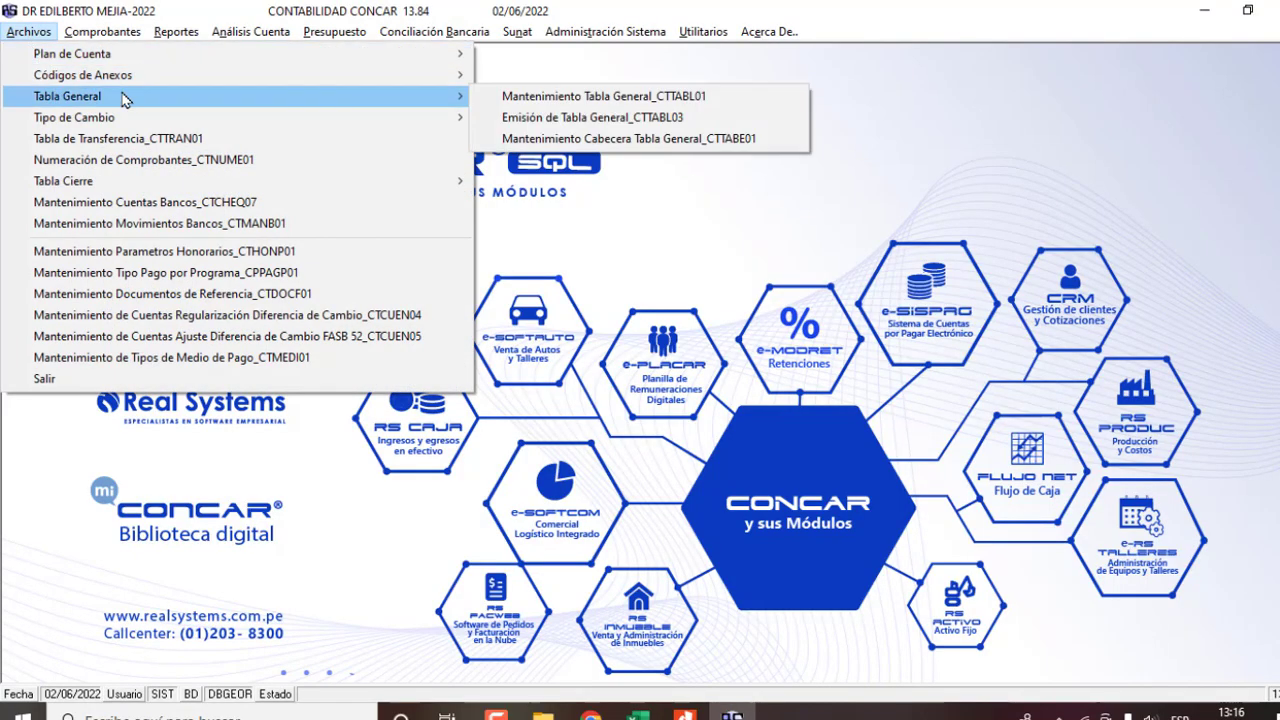
pyautogui.click(631, 102)
pyautogui.click(114, 204)
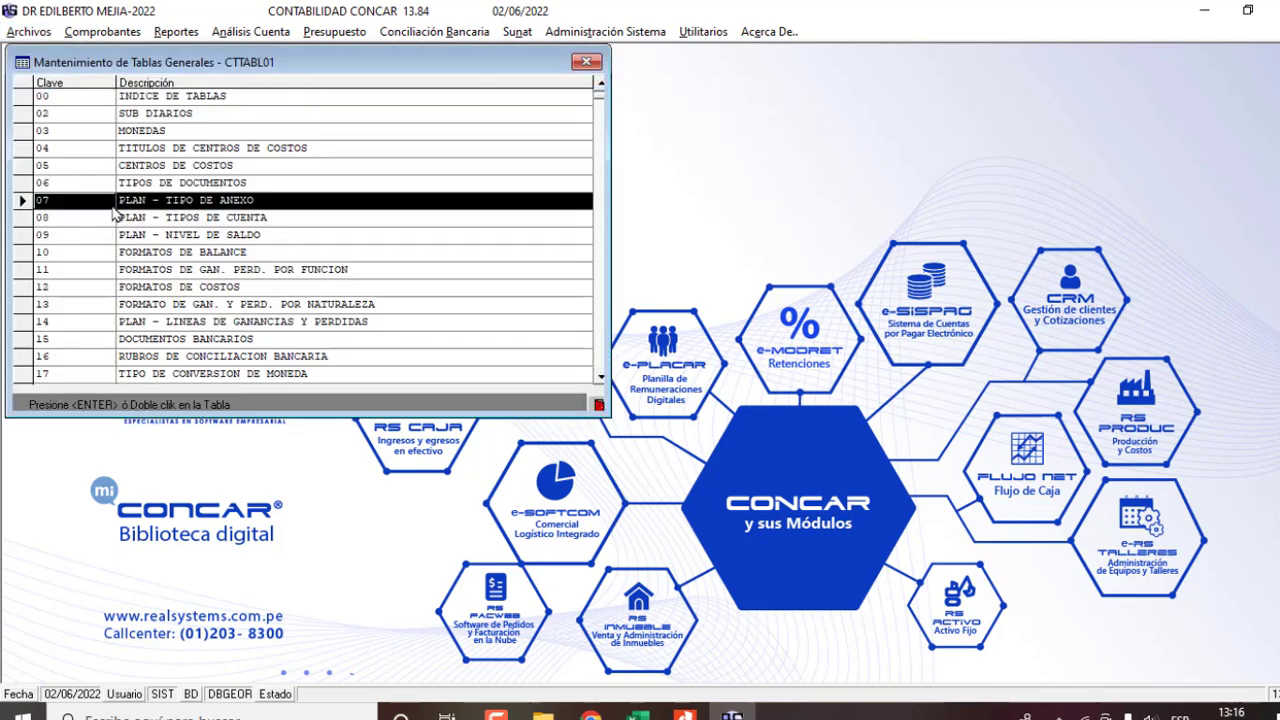
pyautogui.doubleClick(101, 201)
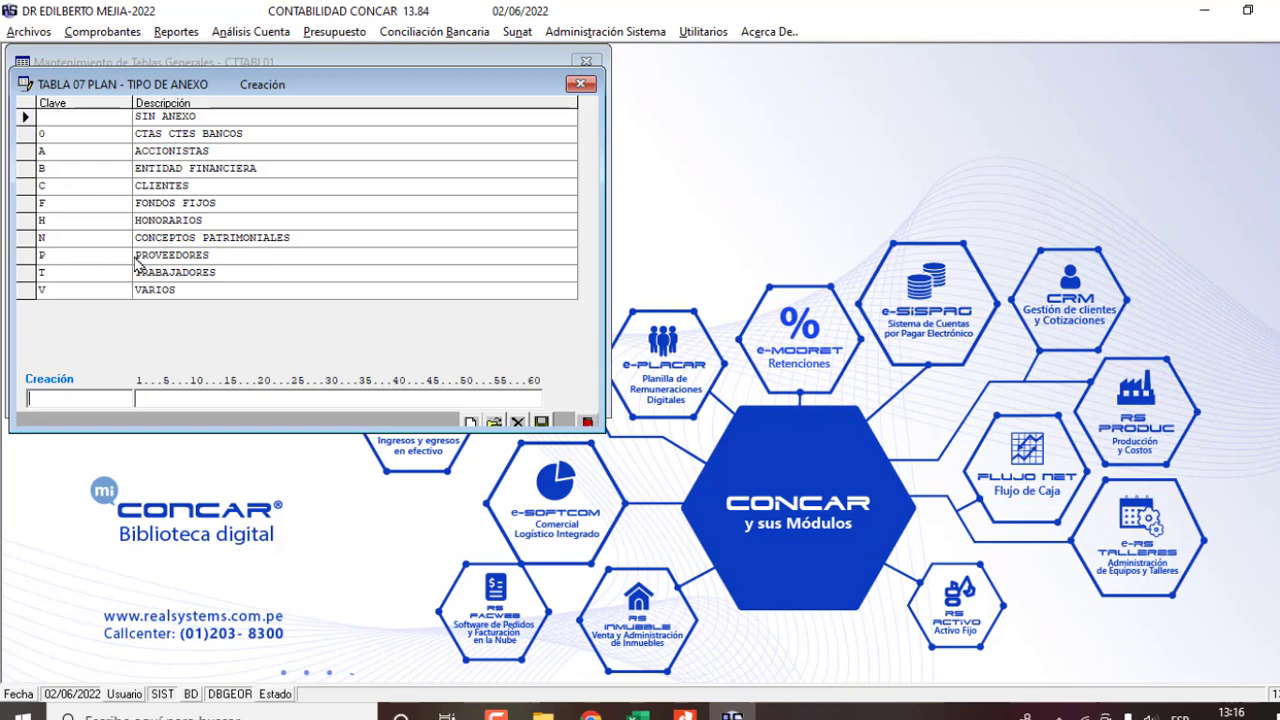
pyautogui.click(43, 259)
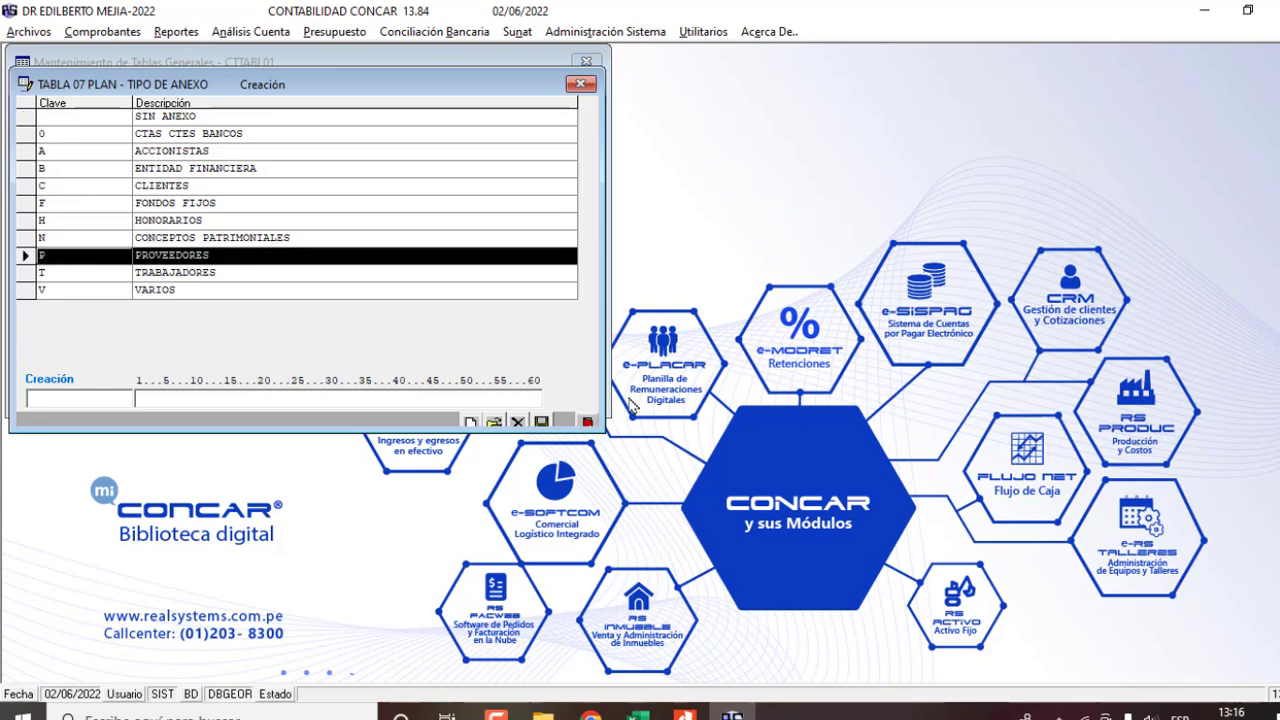
pyautogui.click(638, 716)
pyautogui.click(737, 617)
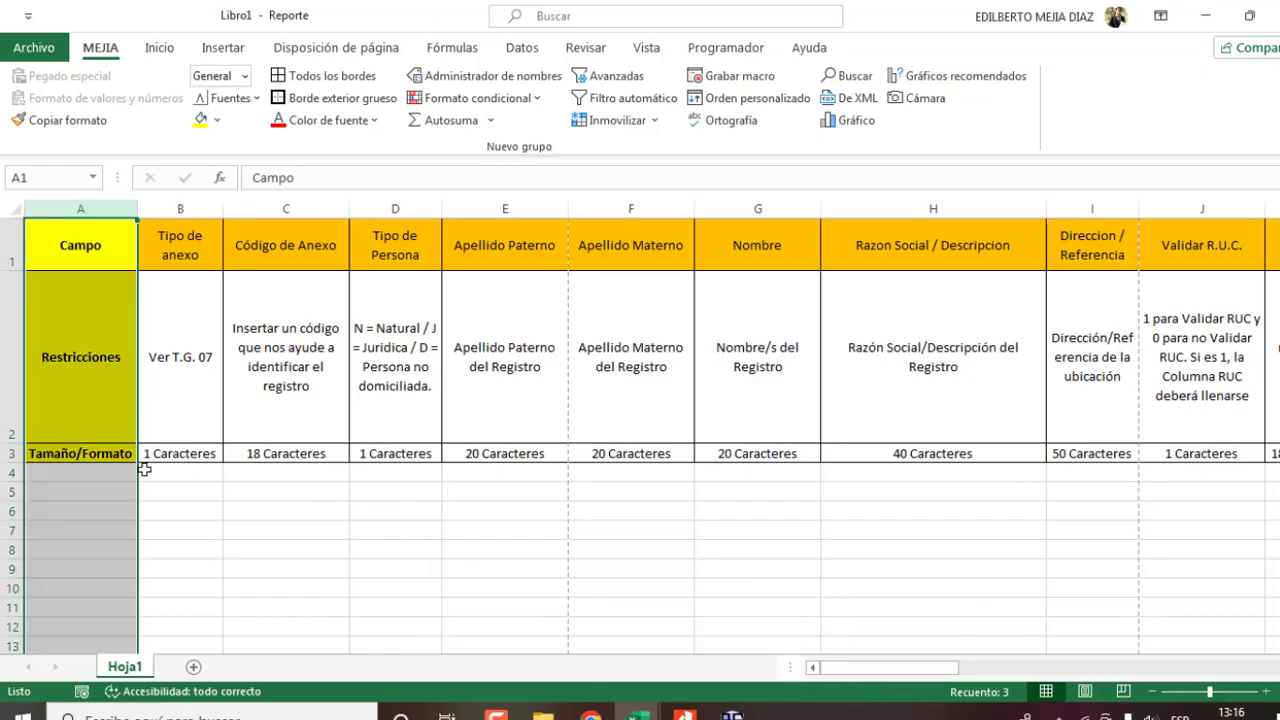
# - Enter P into all of B4:B11 in the Tipo de anexo column at once
pyautogui.moveTo(143, 469); pyautogui.dragTo(185, 597)
pyautogui.write('P')
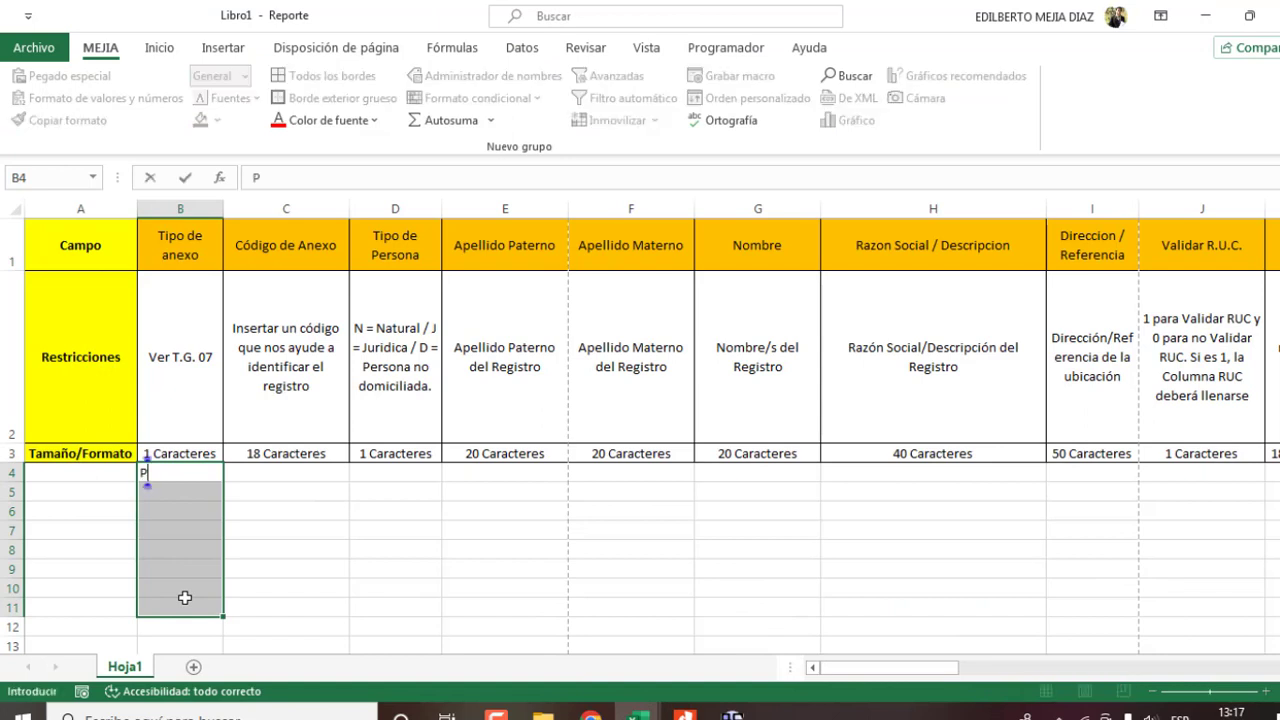
pyautogui.hotkey('ctrl', 'Return')
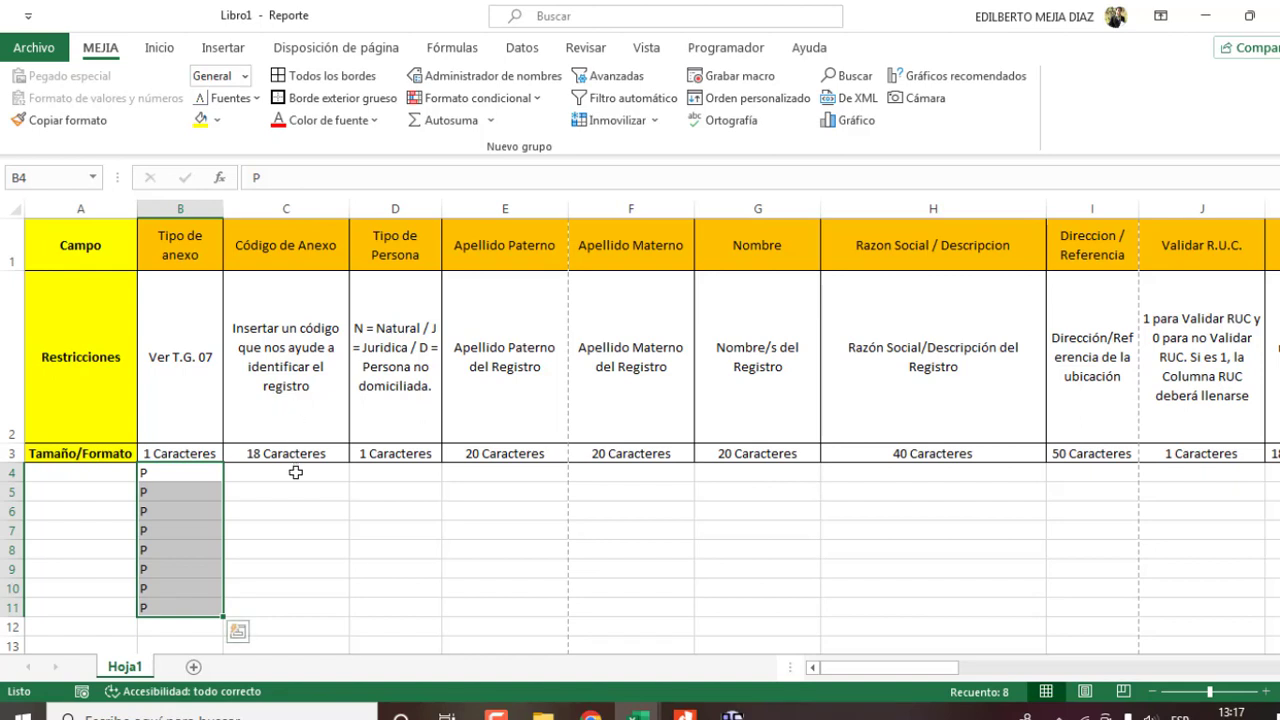
pyautogui.click(388, 476)
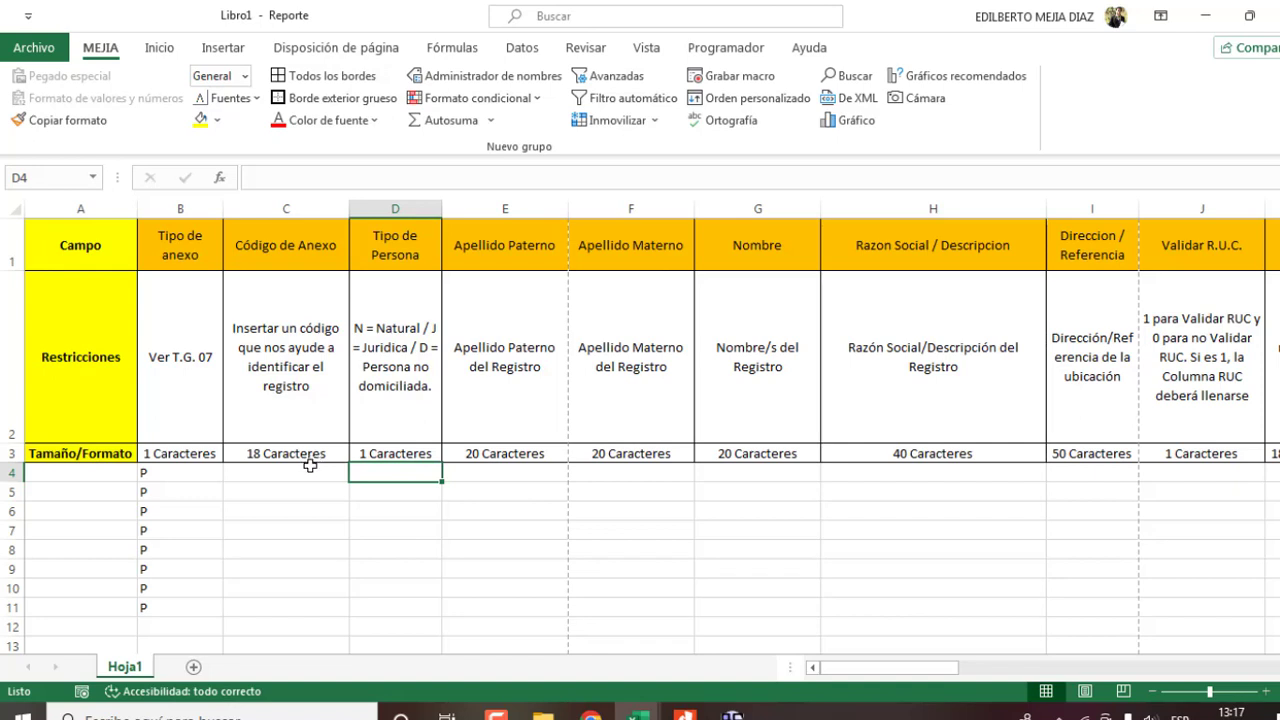
# - Fill the Código de Anexo column and extend the Tipo de anexo P values from B8 down to row 26
pyautogui.click(286, 209)
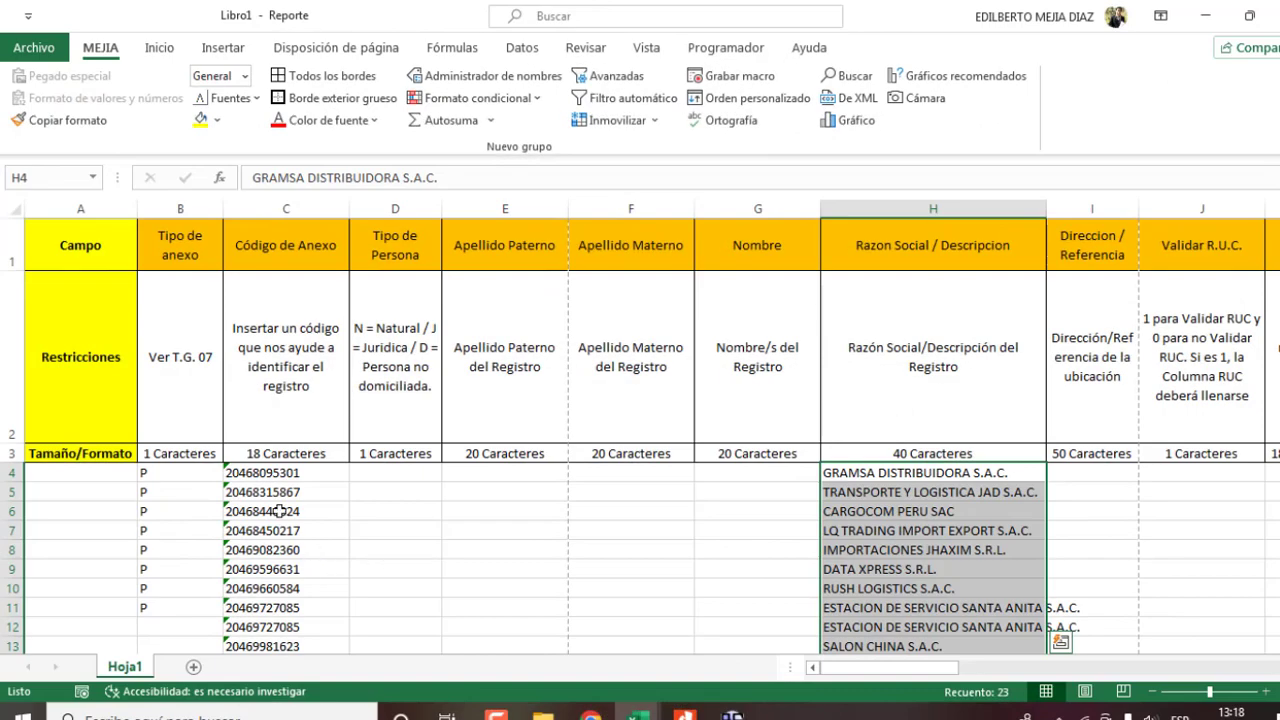
pyautogui.moveTo(172, 549)
pyautogui.mouseDown()
pyautogui.moveTo(173, 604)
pyautogui.moveTo(220, 620)
pyautogui.mouseUp()
pyautogui.hotkey('ctrl', 'shift', 'Down')
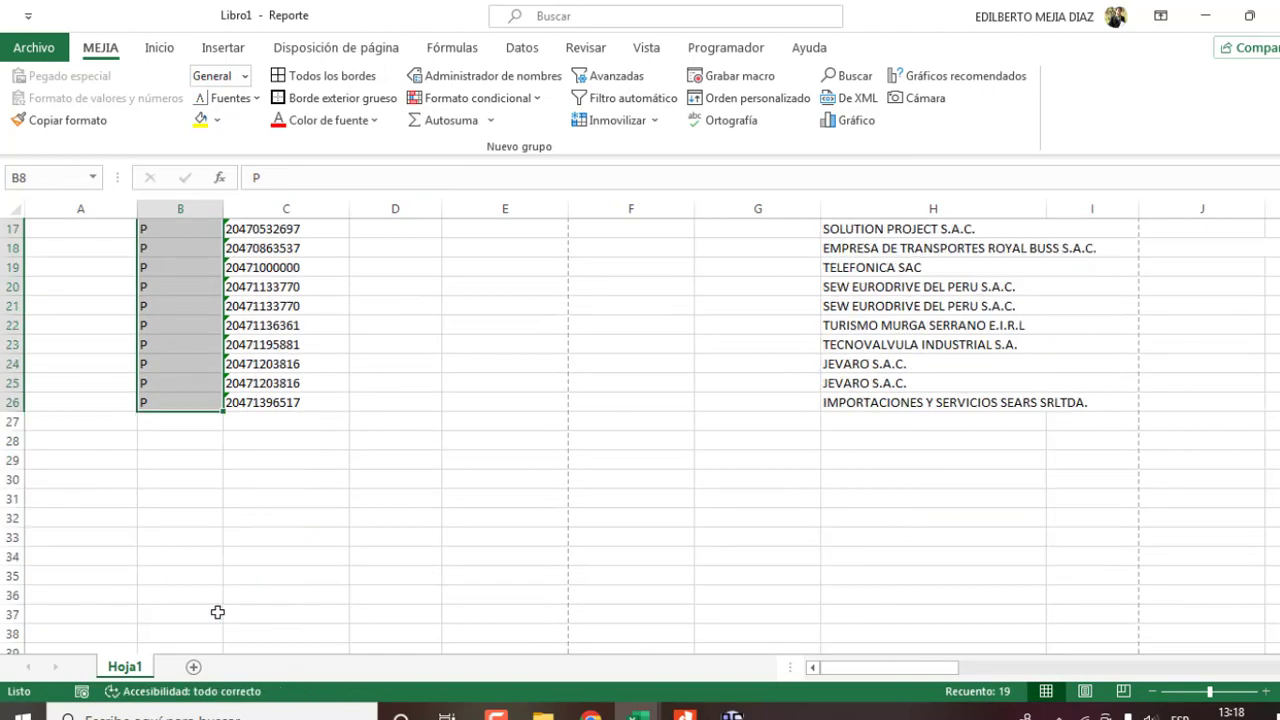
pyautogui.scroll(3, 258, 510)
pyautogui.scroll(3, 289, 497)
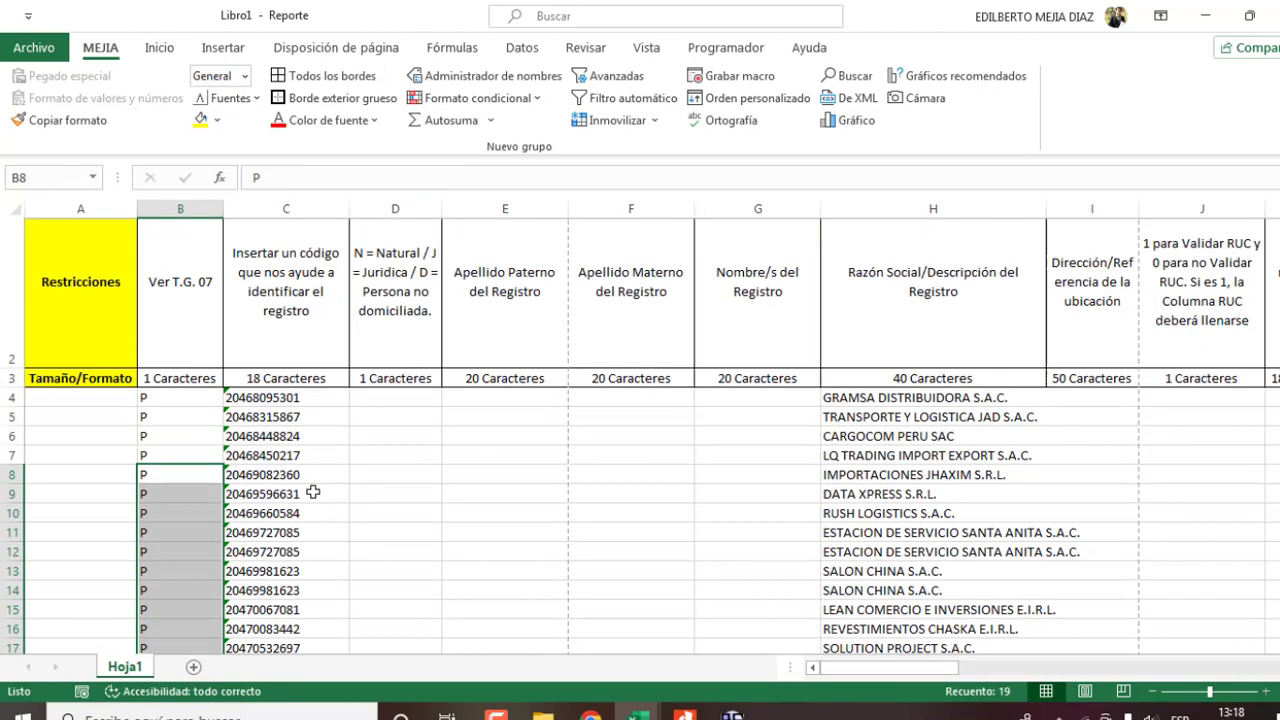
pyautogui.scroll(1, 313, 492)
pyautogui.click(401, 470)
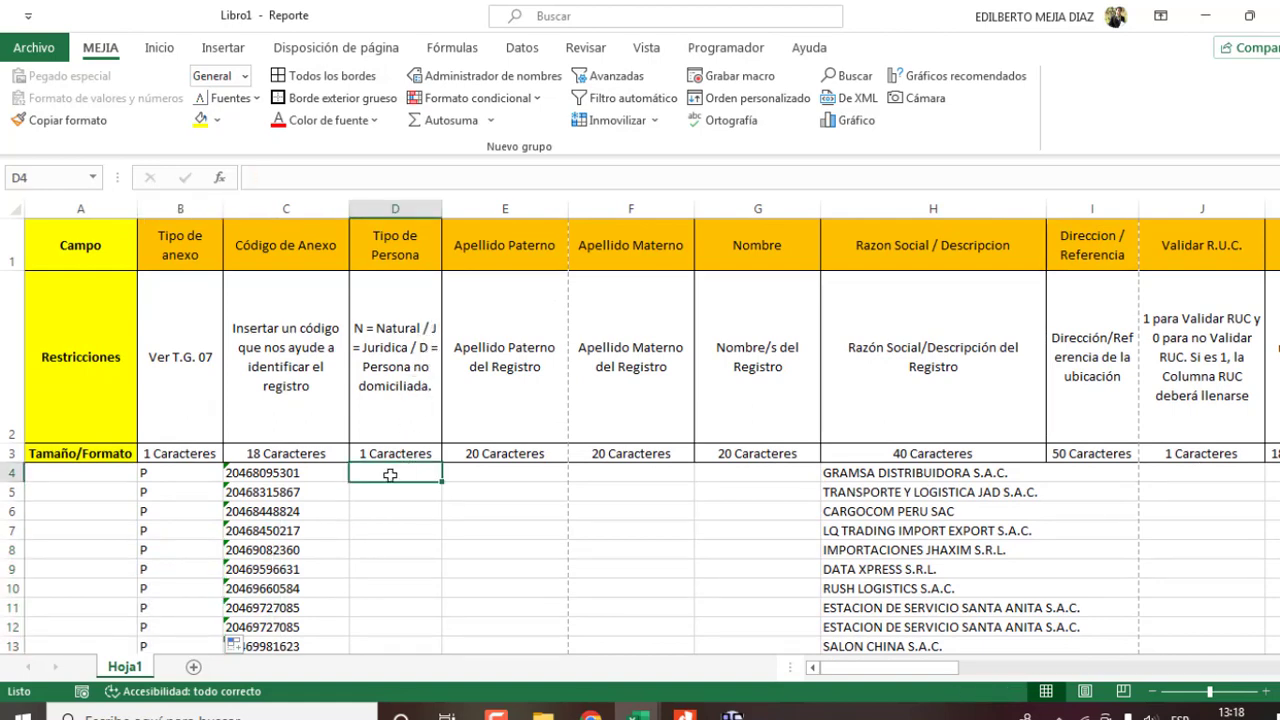
# - Enter J in D4:D5 and fill it down the Tipo de Persona column for all suppliers
pyautogui.moveTo(390, 475); pyautogui.dragTo(390, 490)
pyautogui.write('J')
pyautogui.hotkey('ctrl', 'Return')
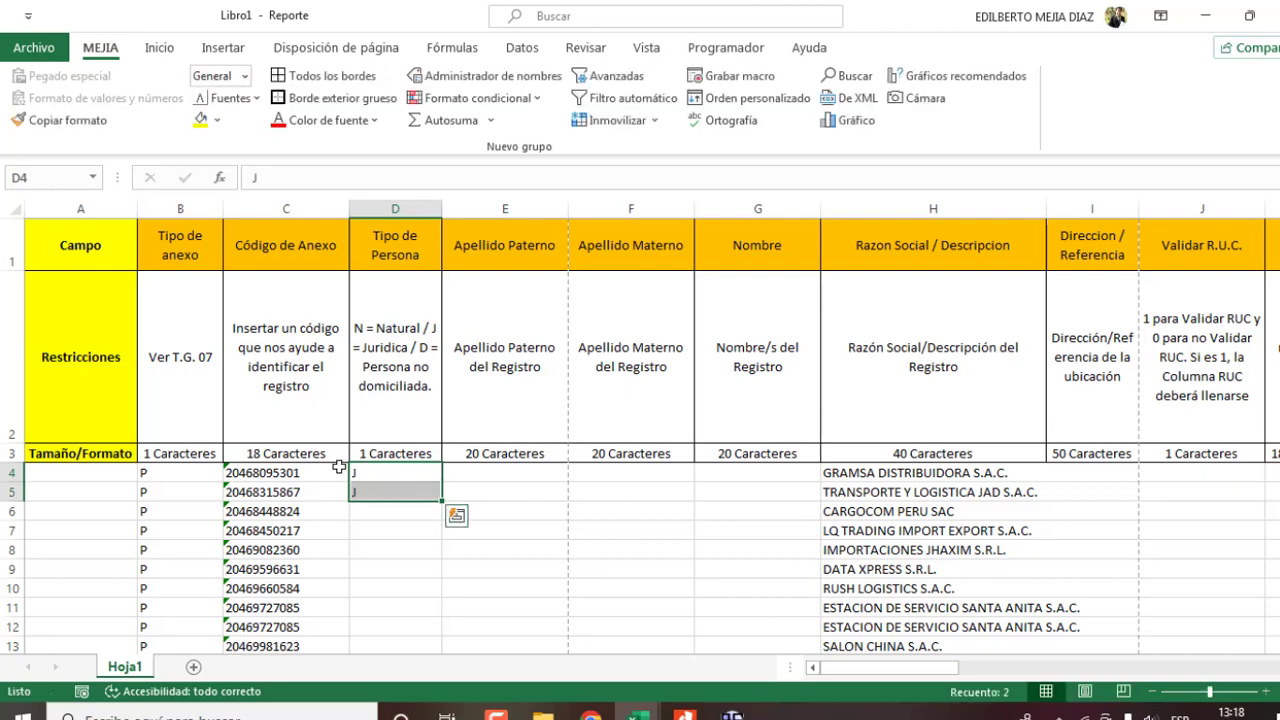
pyautogui.doubleClick(441, 500)
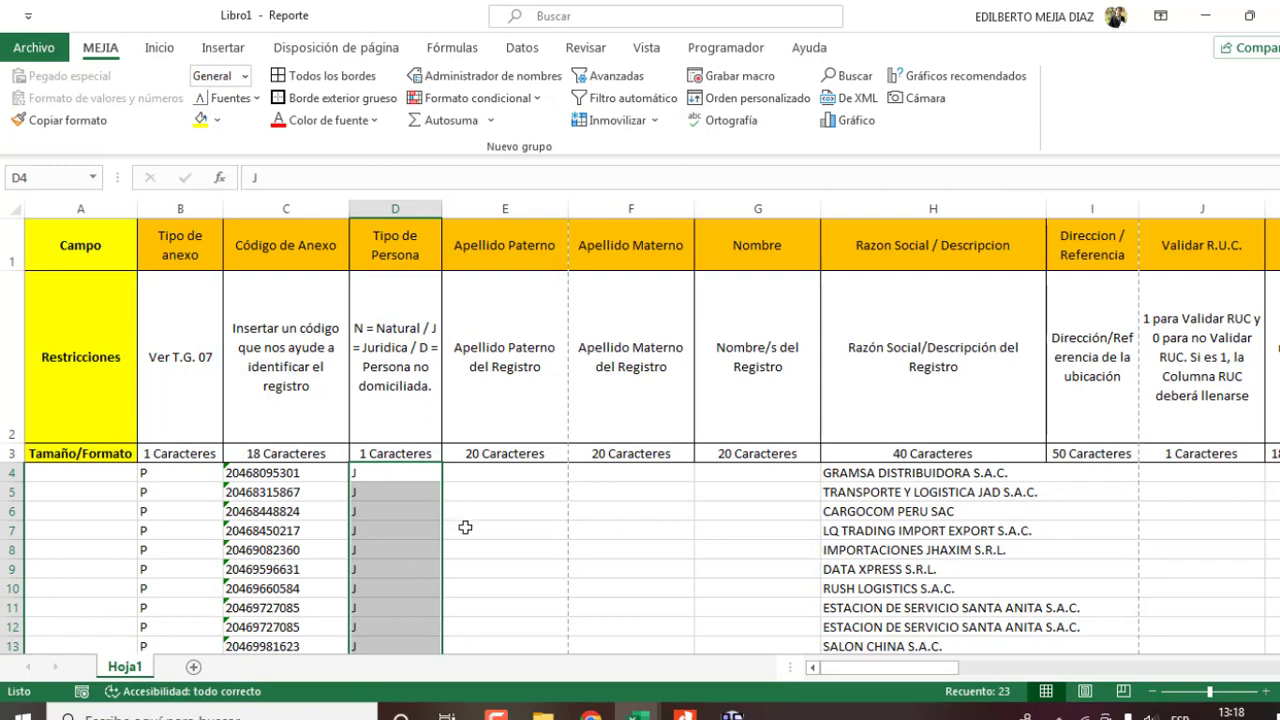
pyautogui.scroll(-3, 462, 525)
pyautogui.scroll(4, 448, 537)
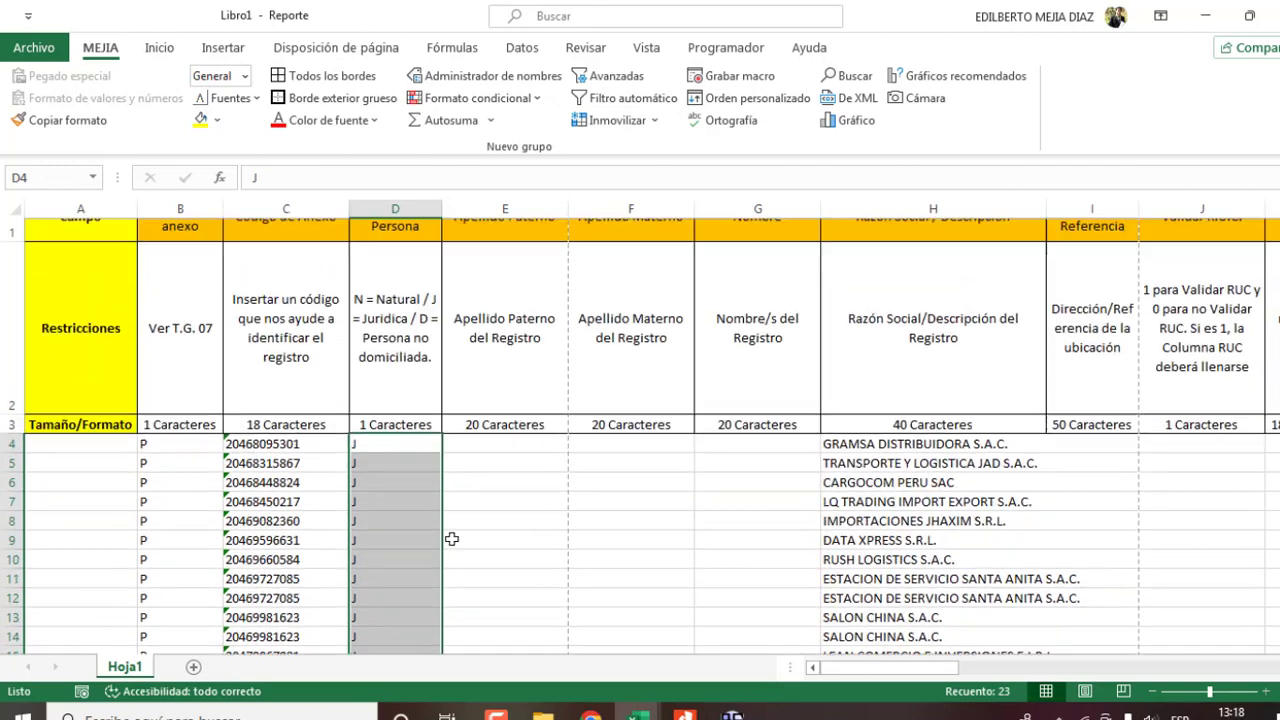
# - Review the surname, Nombre and Razon Social columns E–H, including H3's 40 Caracteres limit
pyautogui.click(480, 210)
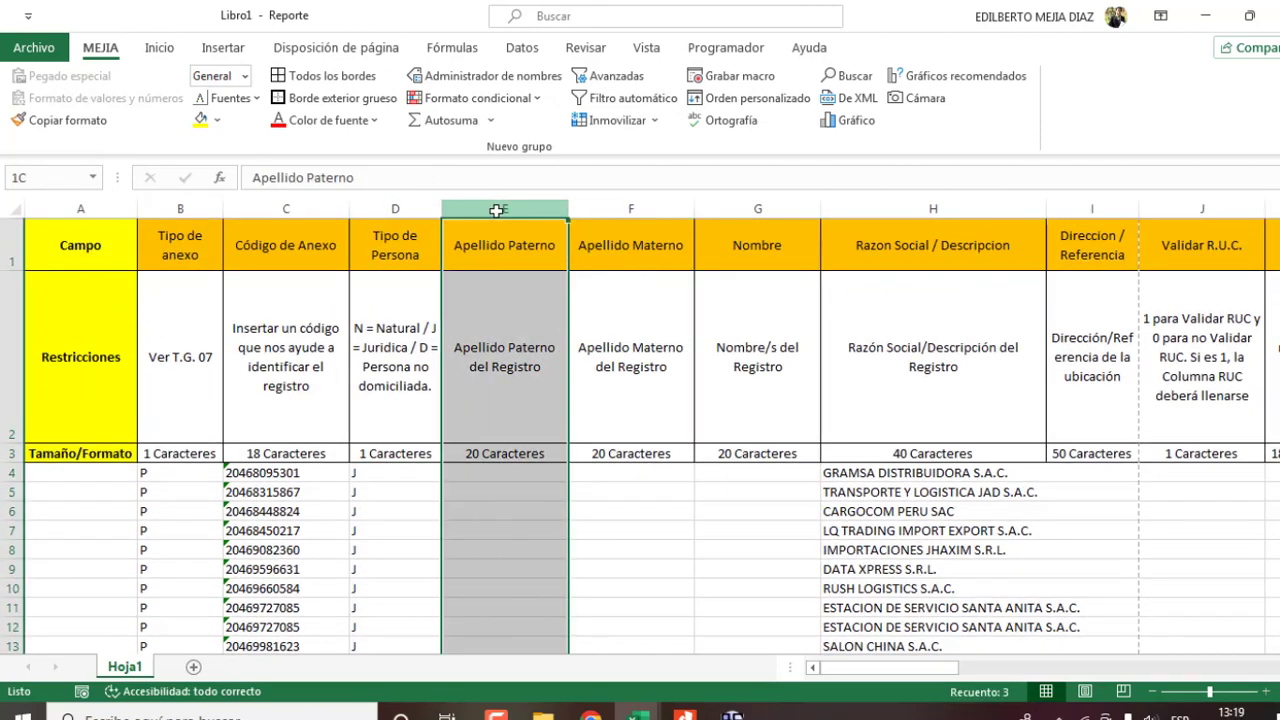
pyautogui.moveTo(496, 210); pyautogui.dragTo(728, 211)
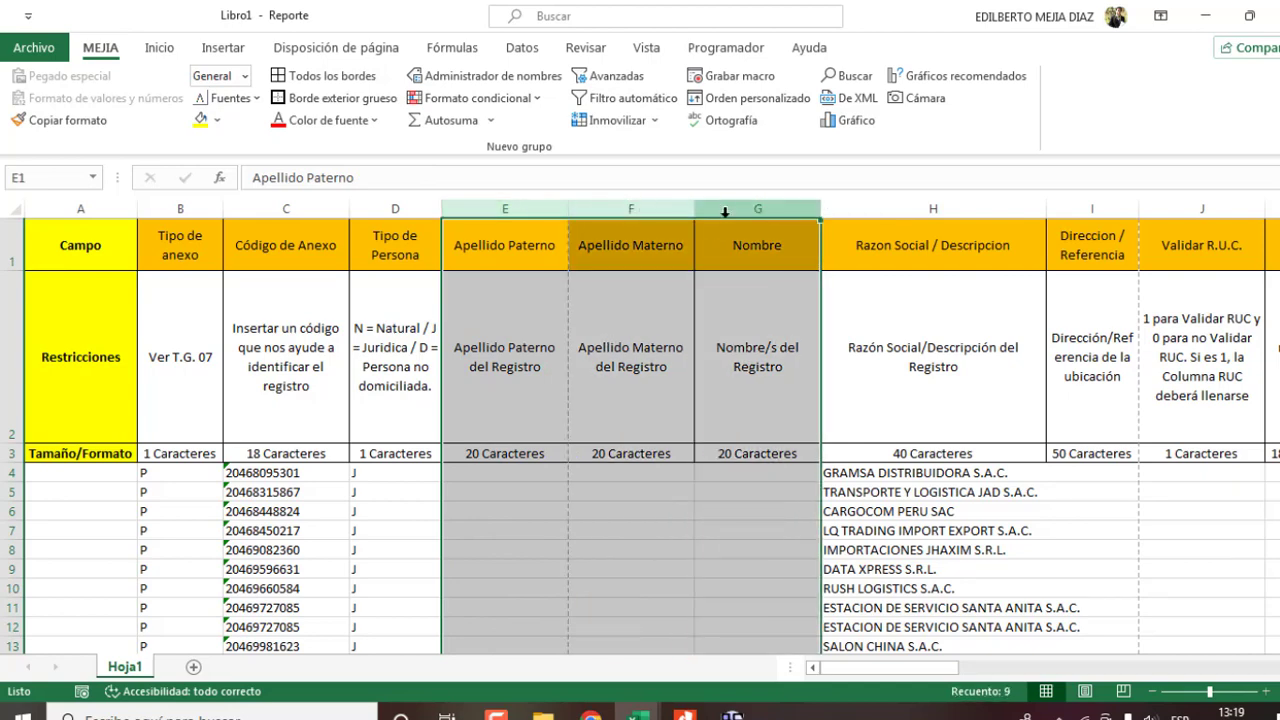
pyautogui.click(933, 209)
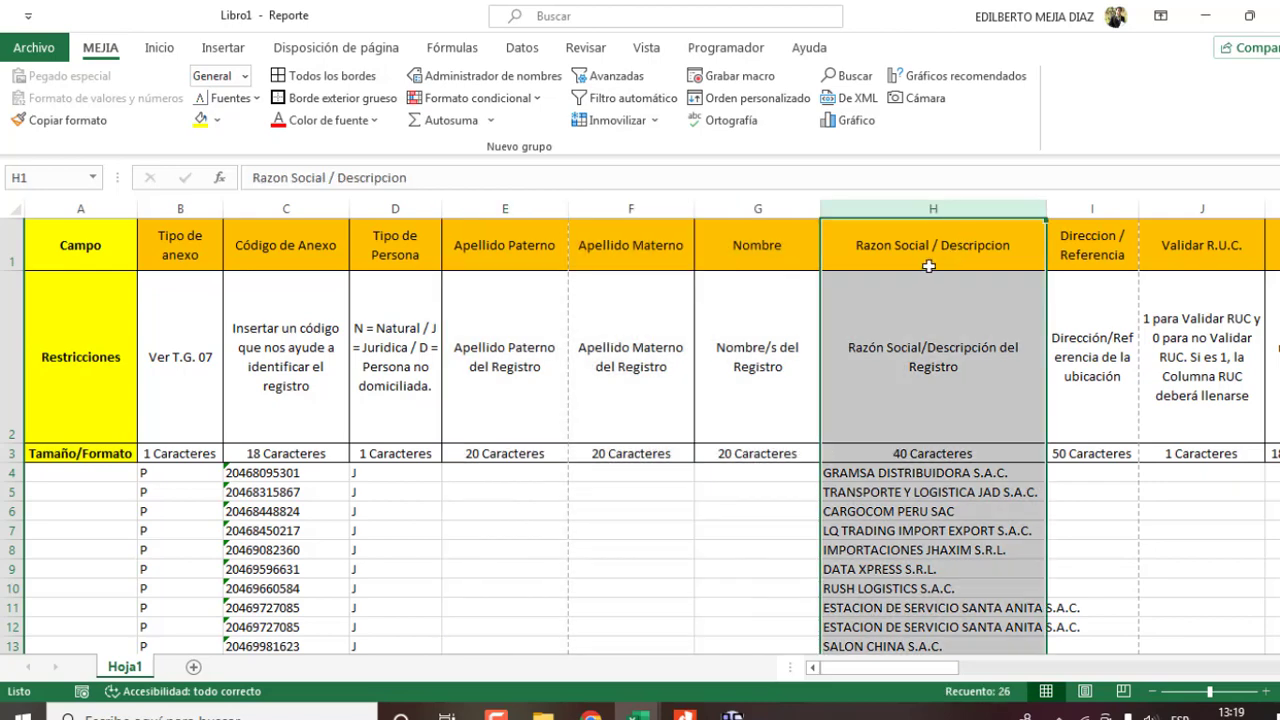
pyautogui.click(915, 449)
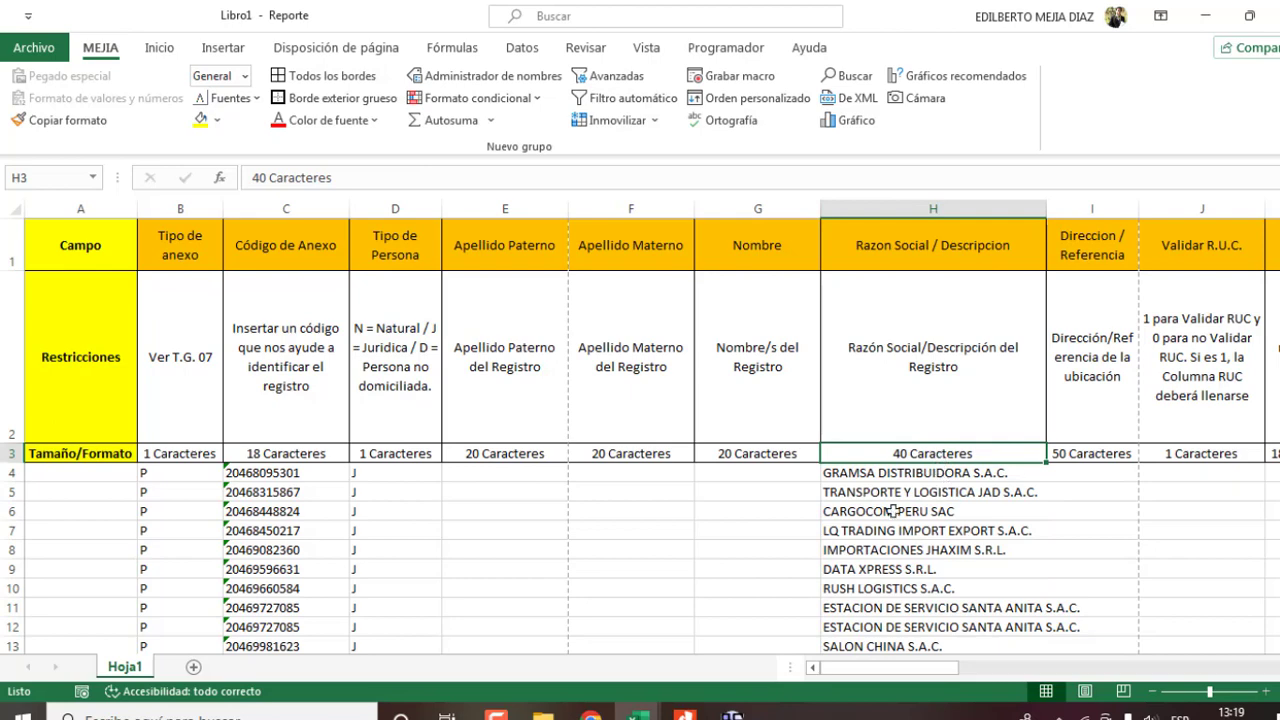
pyautogui.click(763, 479)
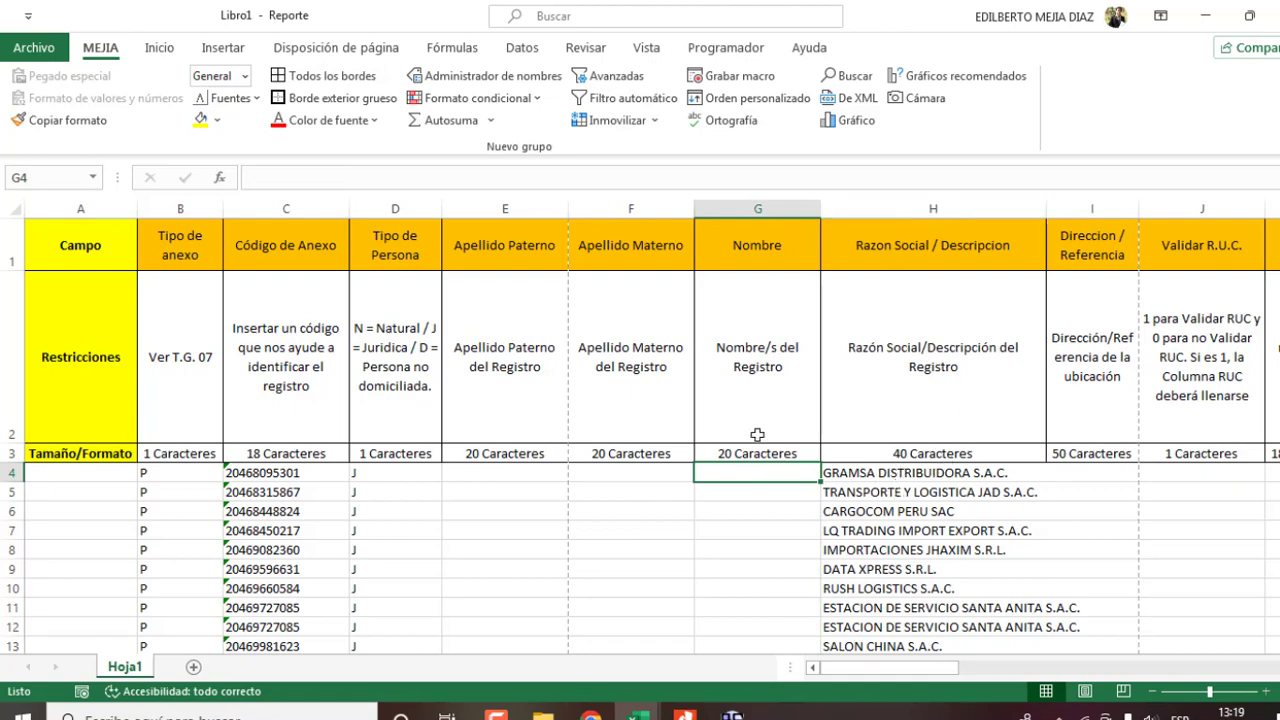
# - Enter =EXTRAE(H4,1,40) in G4 and fill it down column G for all suppliers
pyautogui.write('=EXTR')
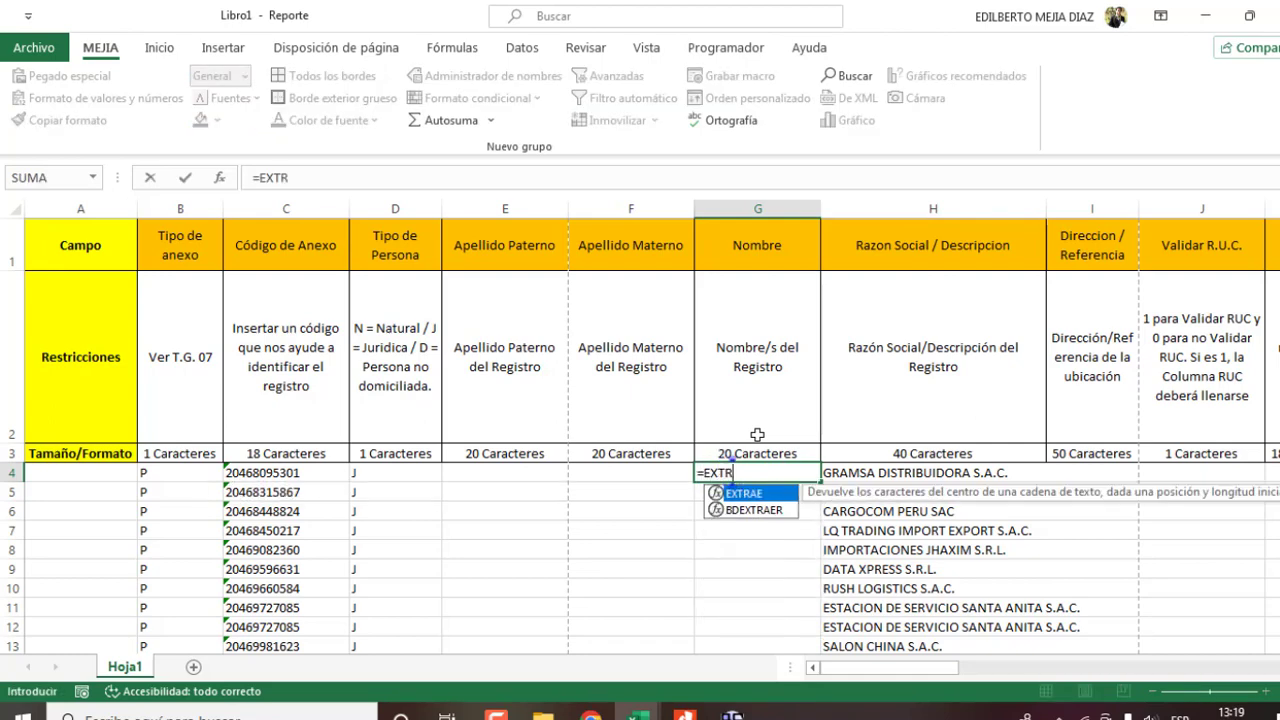
pyautogui.write('A')
pyautogui.doubleClick(746, 494)
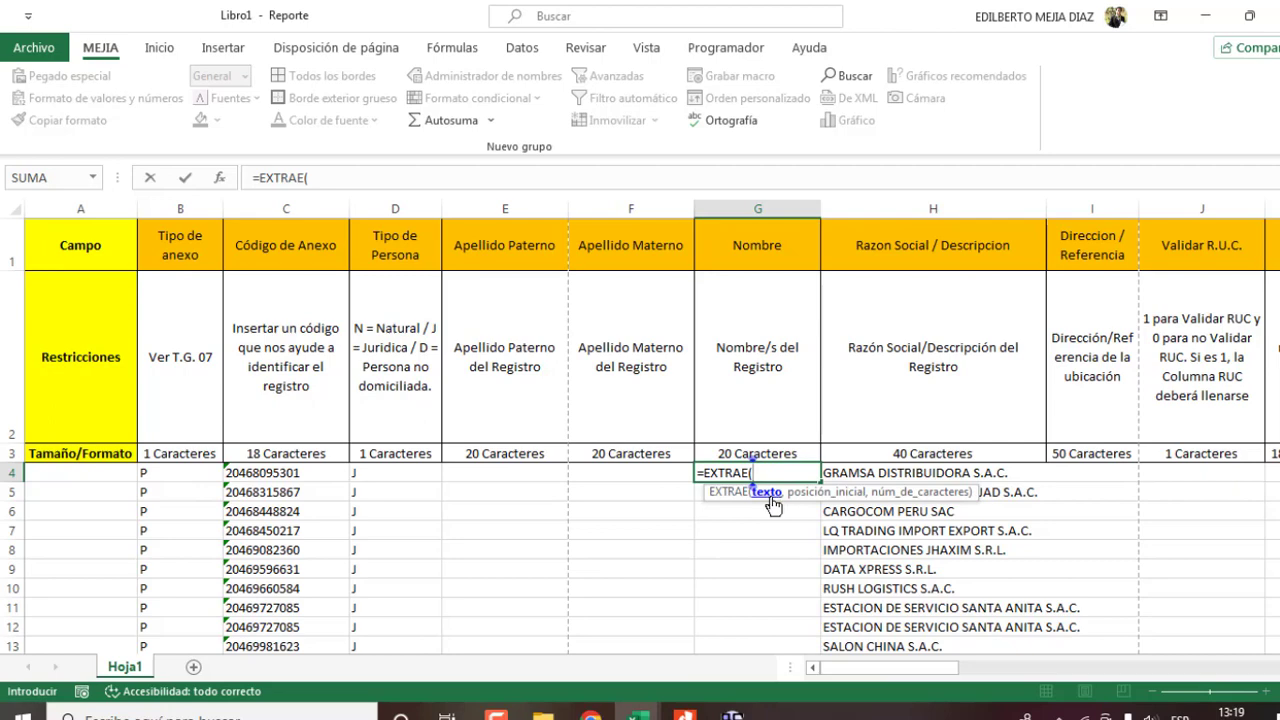
pyautogui.click(843, 475)
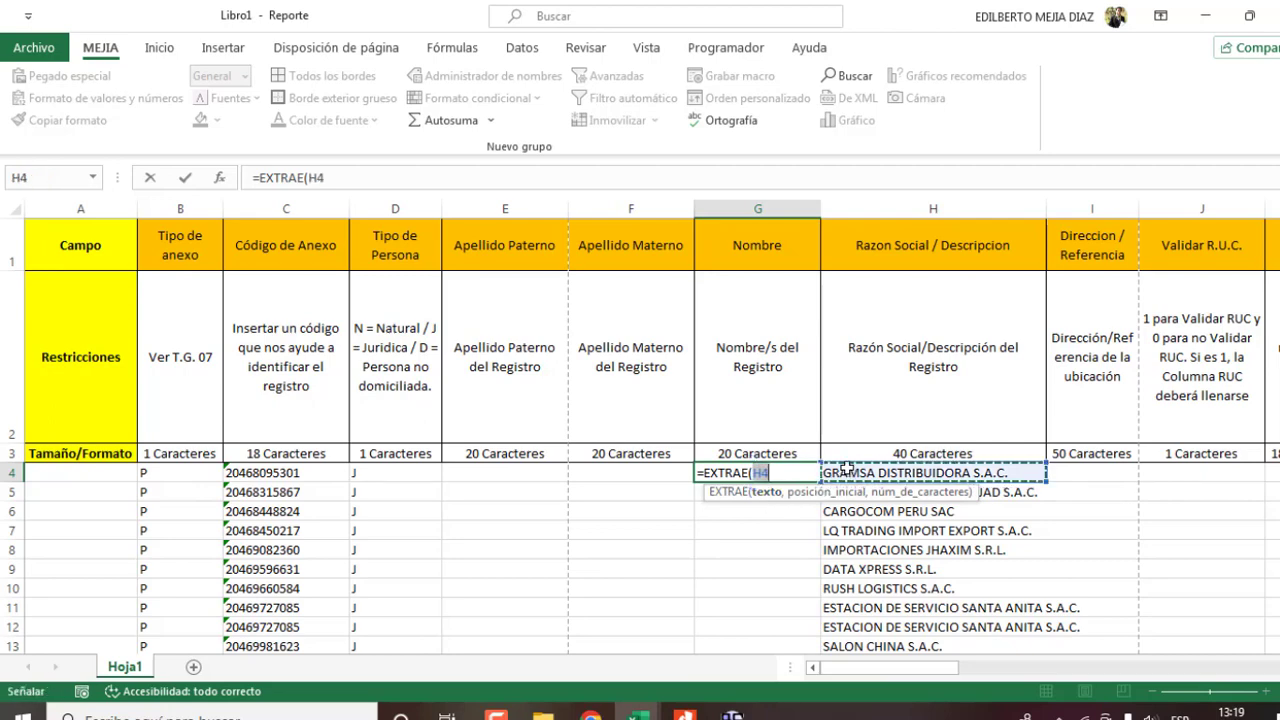
pyautogui.write(',')
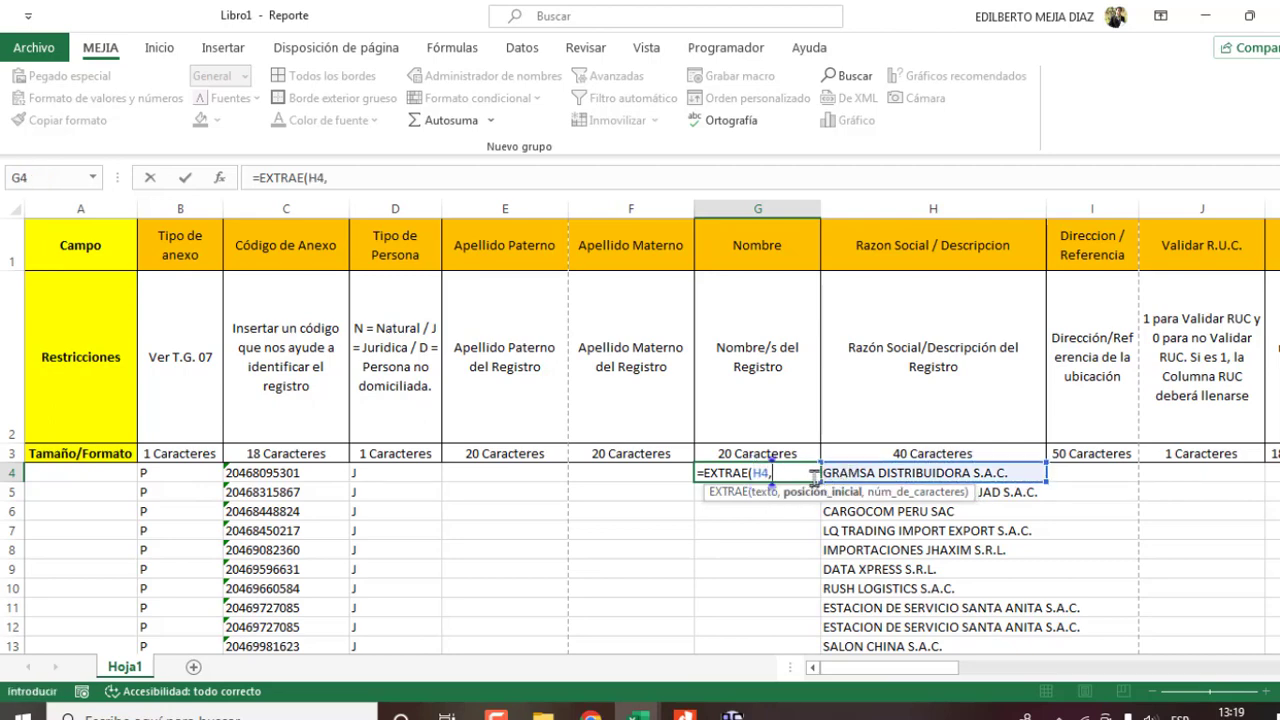
pyautogui.write('1')
pyautogui.write(',4')
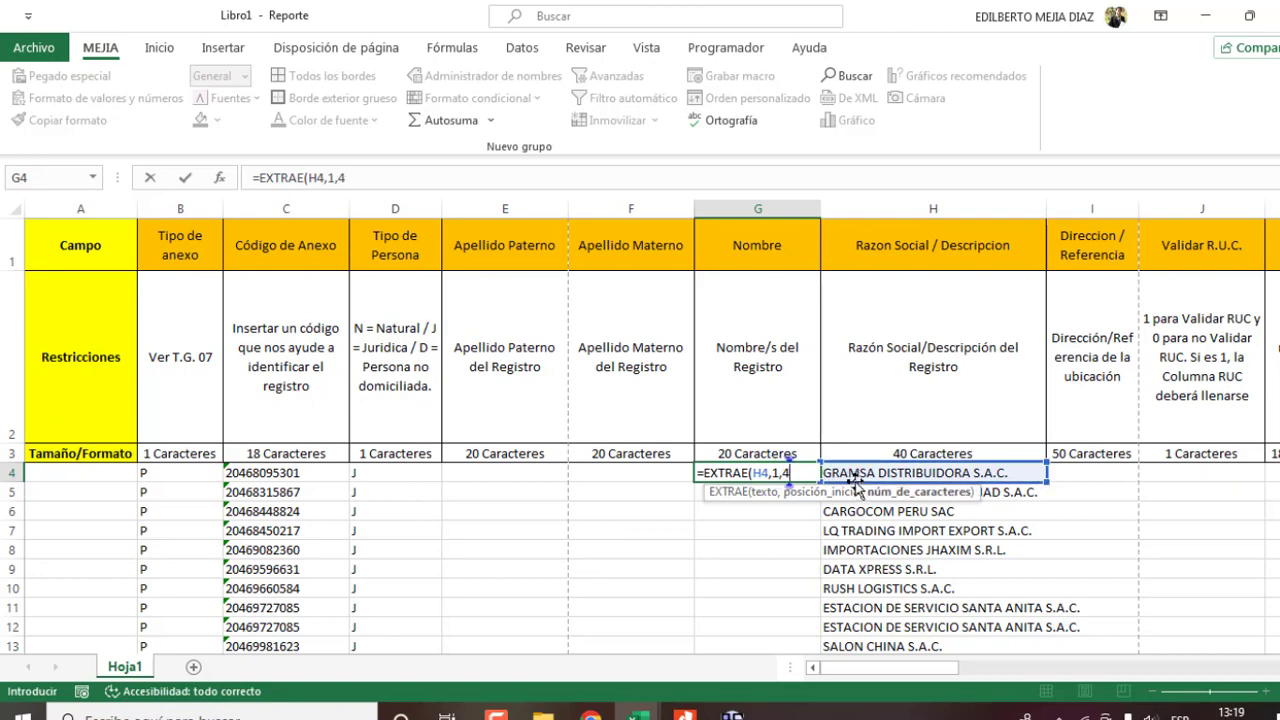
pyautogui.write('0')
pyautogui.press('Return')
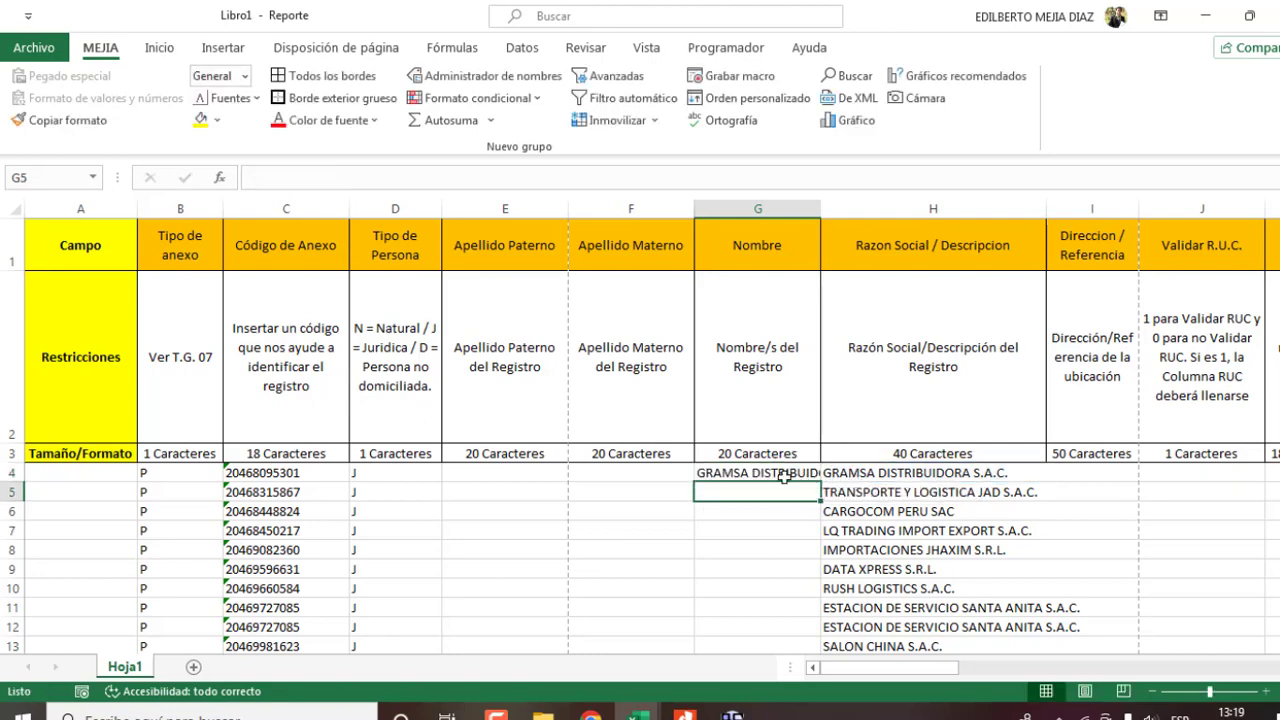
pyautogui.click(805, 482)
pyautogui.doubleClick(806, 481)
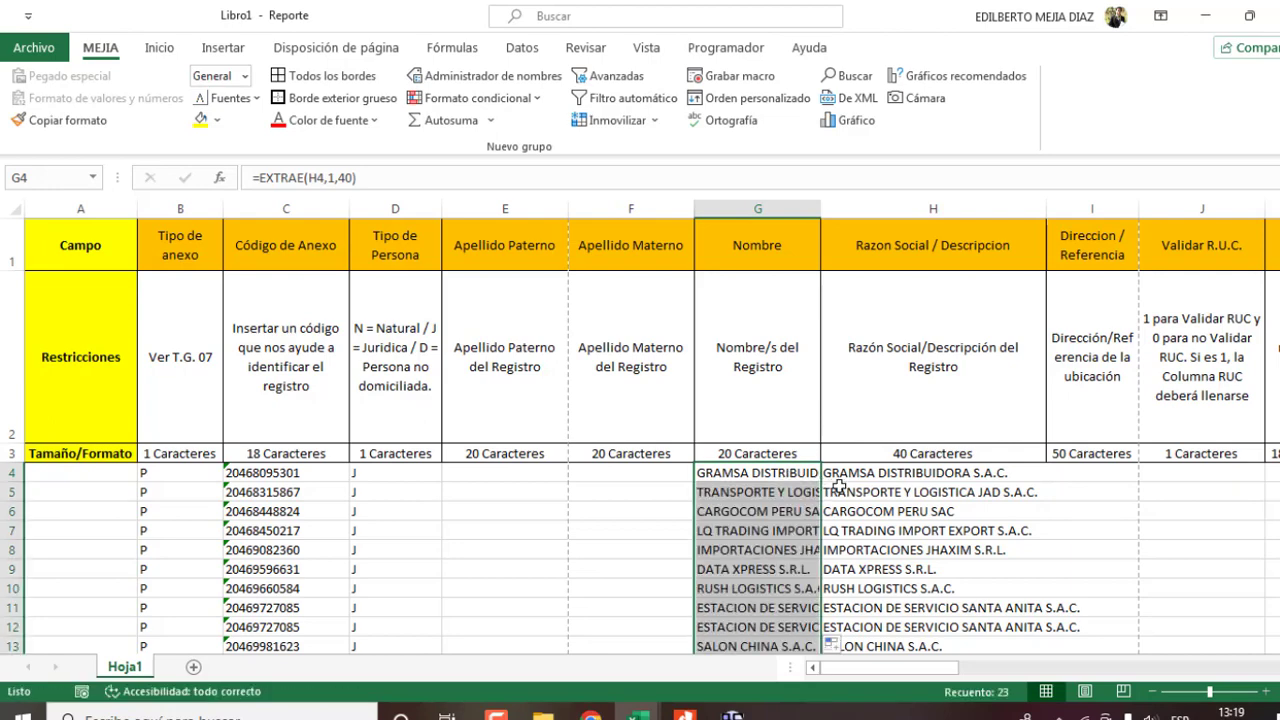
# - Paste the extracted names as values into H4 downward and clear the helper formulas from column G
pyautogui.hotkey('ctrl', 'c')
pyautogui.click(878, 472)
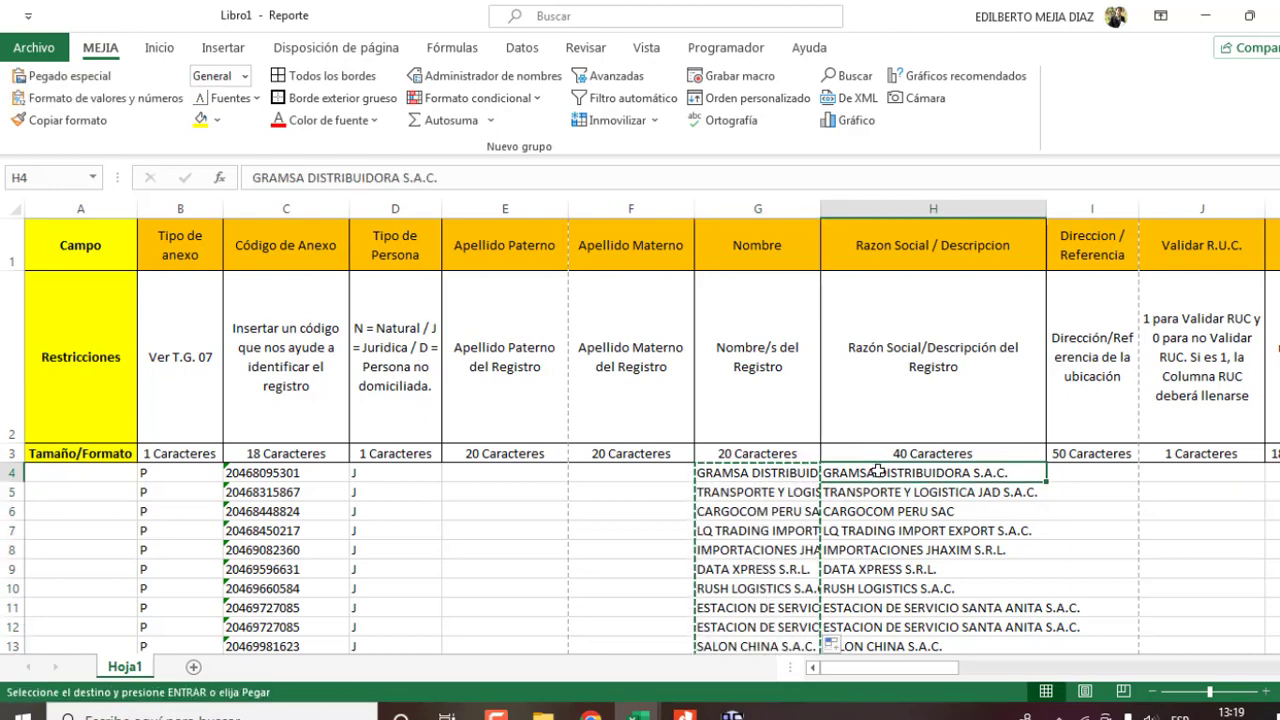
pyautogui.hotkey('ctrl', 'v')
pyautogui.click(1083, 643)
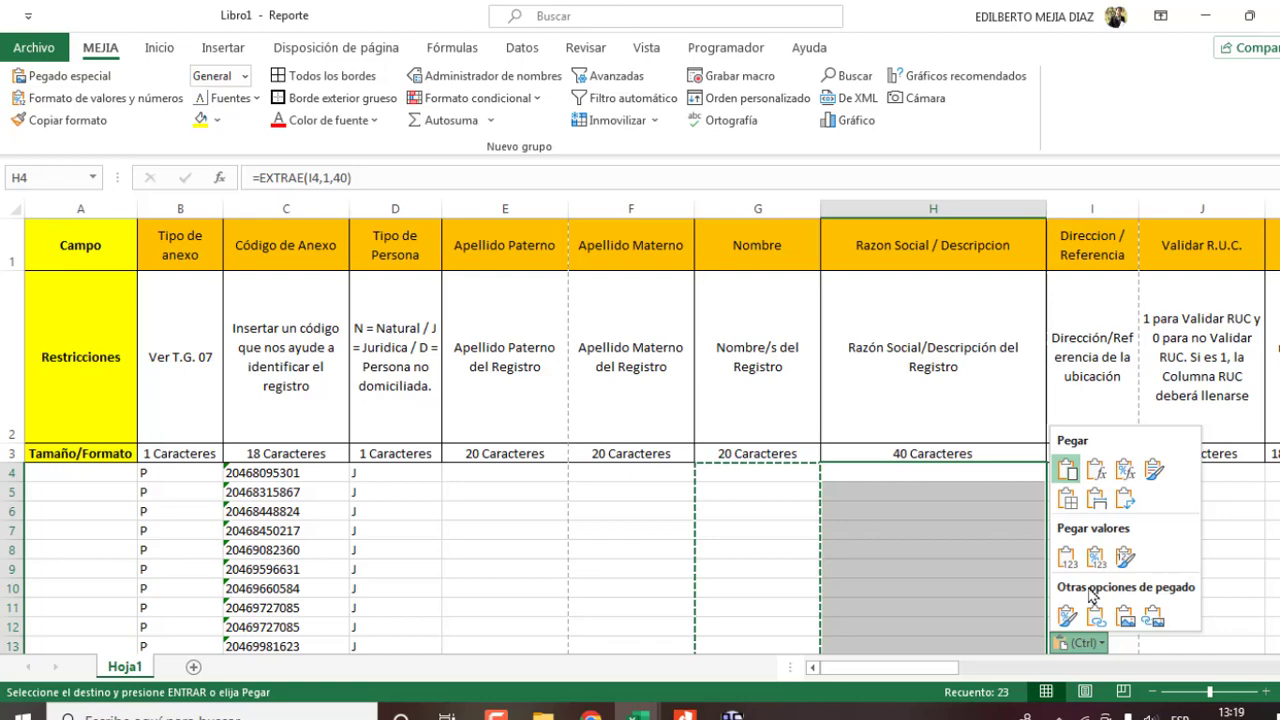
pyautogui.click(1069, 561)
pyautogui.click(766, 472)
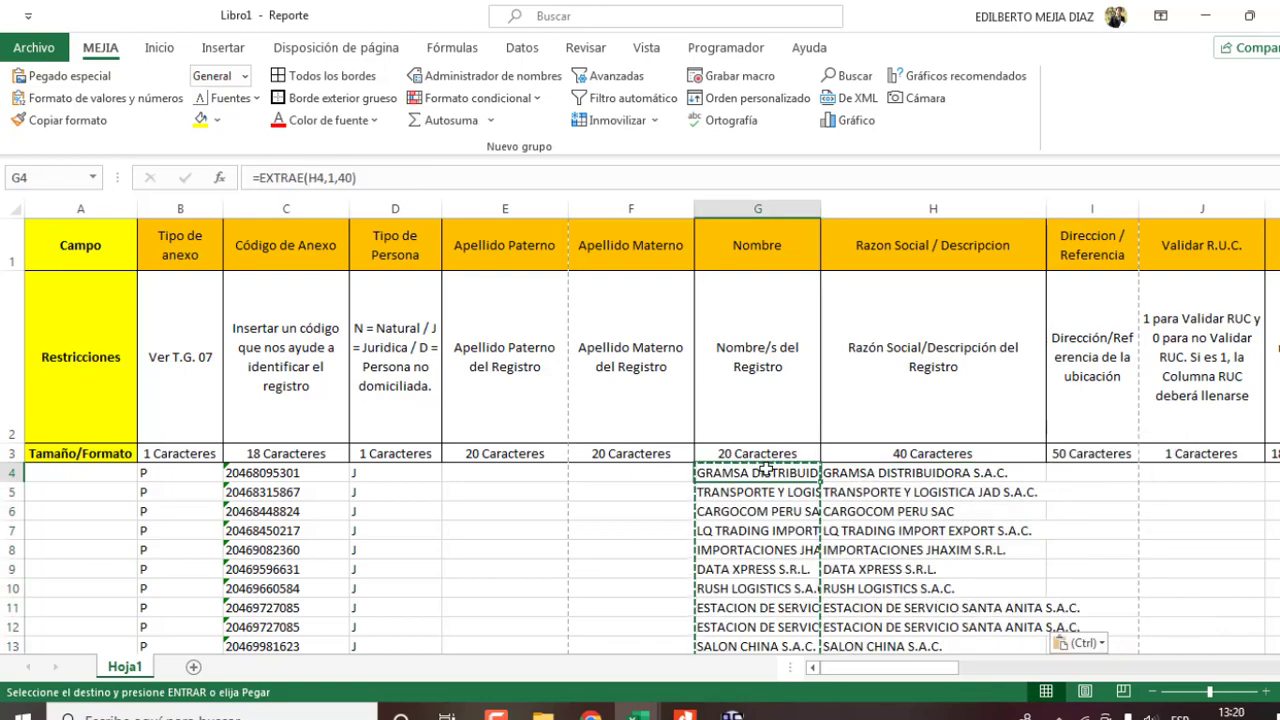
pyautogui.hotkey('ctrl', 'shift', 'Down')
pyautogui.press('Delete')
pyautogui.scroll(2, 766, 469)
pyautogui.click(766, 466)
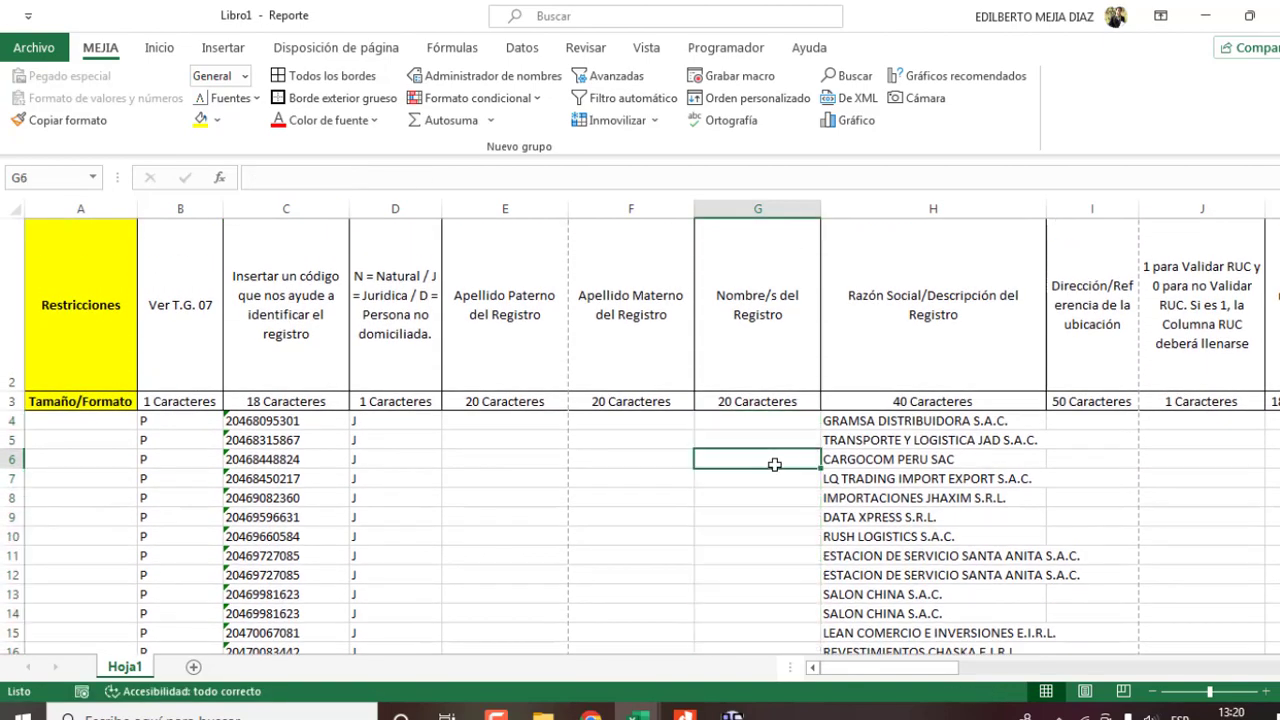
pyautogui.click(917, 437)
pyautogui.moveTo(919, 667); pyautogui.dragTo(952, 678)
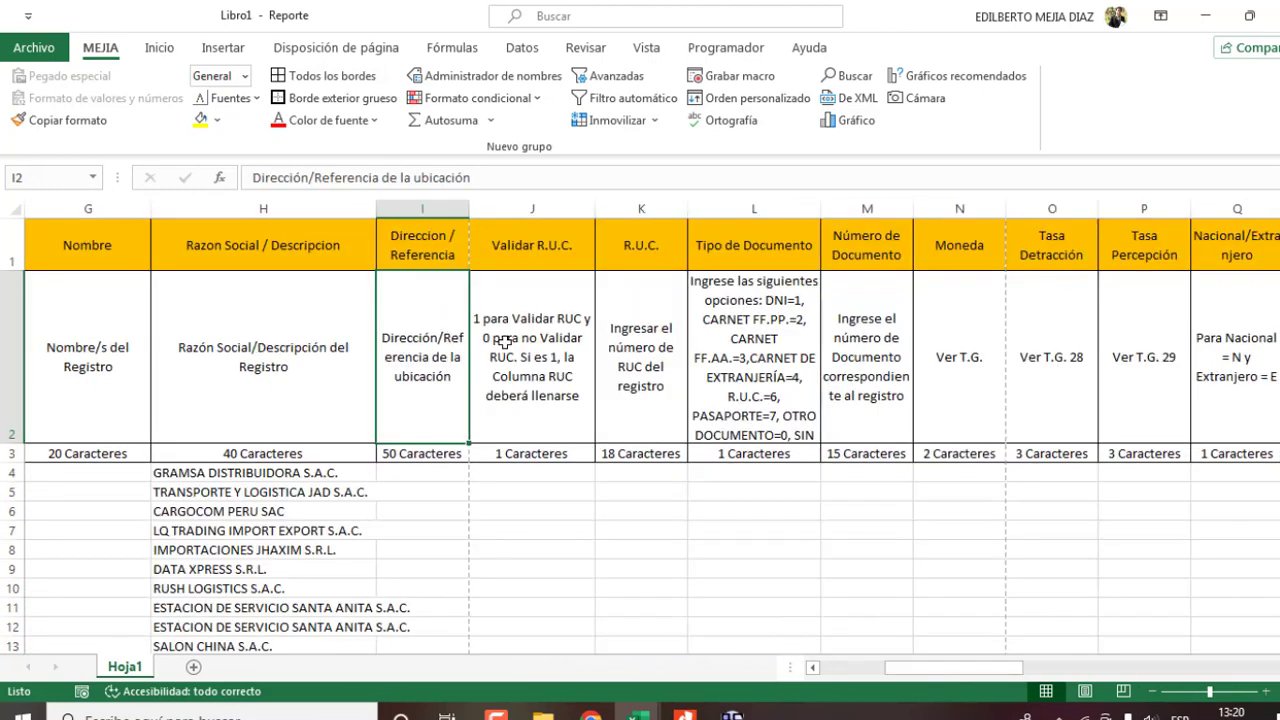
pyautogui.click(505, 341)
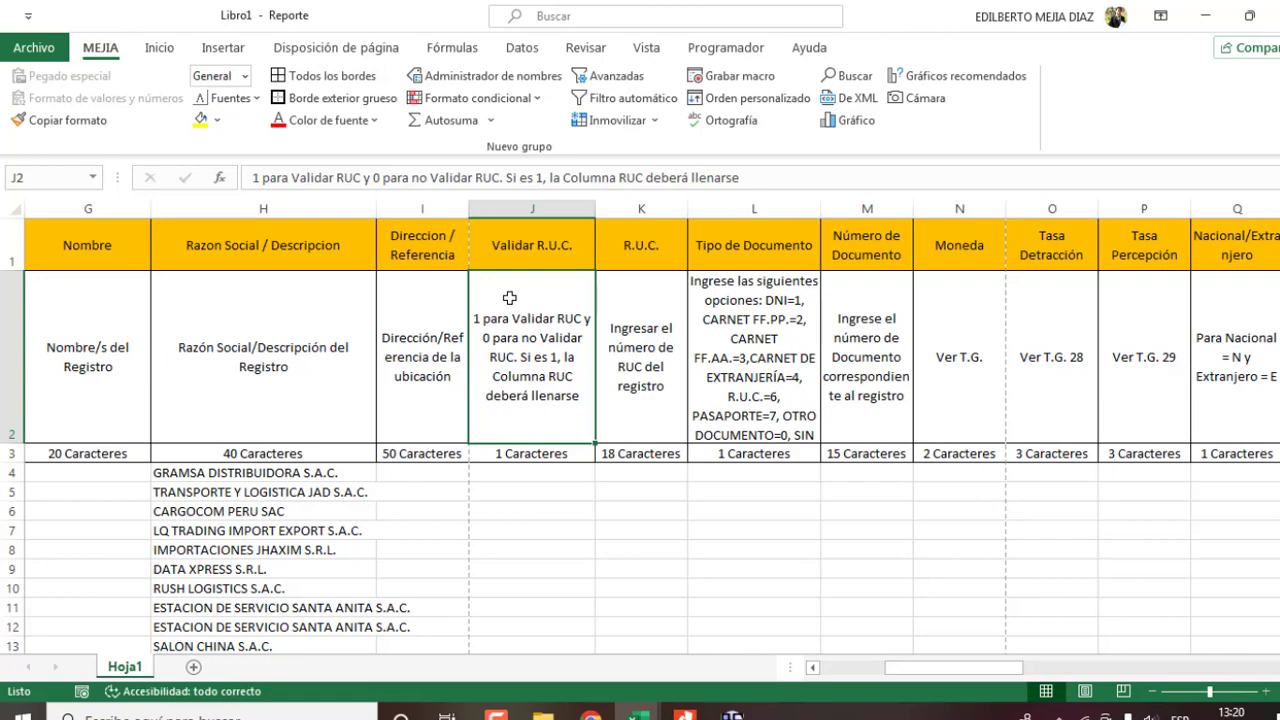
# - Enter 1 in J4:J5 and fill it down the Validar R.U.C. column for every supplier
pyautogui.click(530, 473)
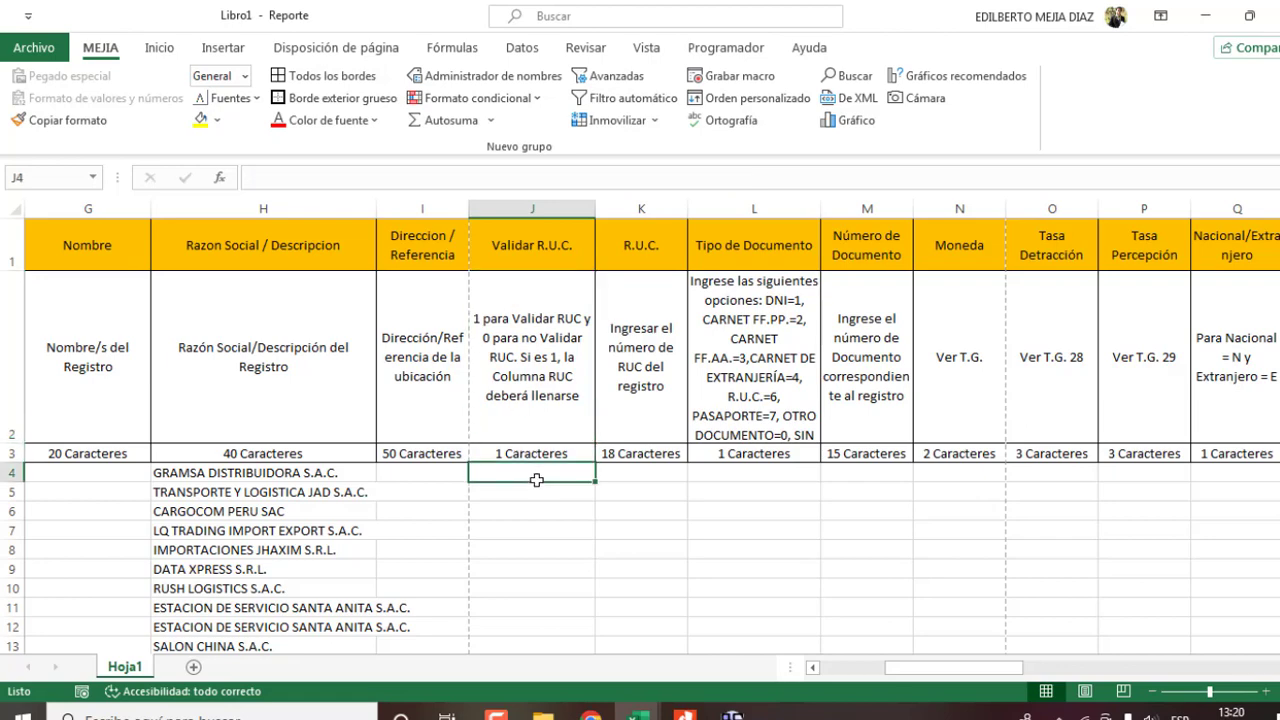
pyautogui.moveTo(528, 477); pyautogui.dragTo(528, 491)
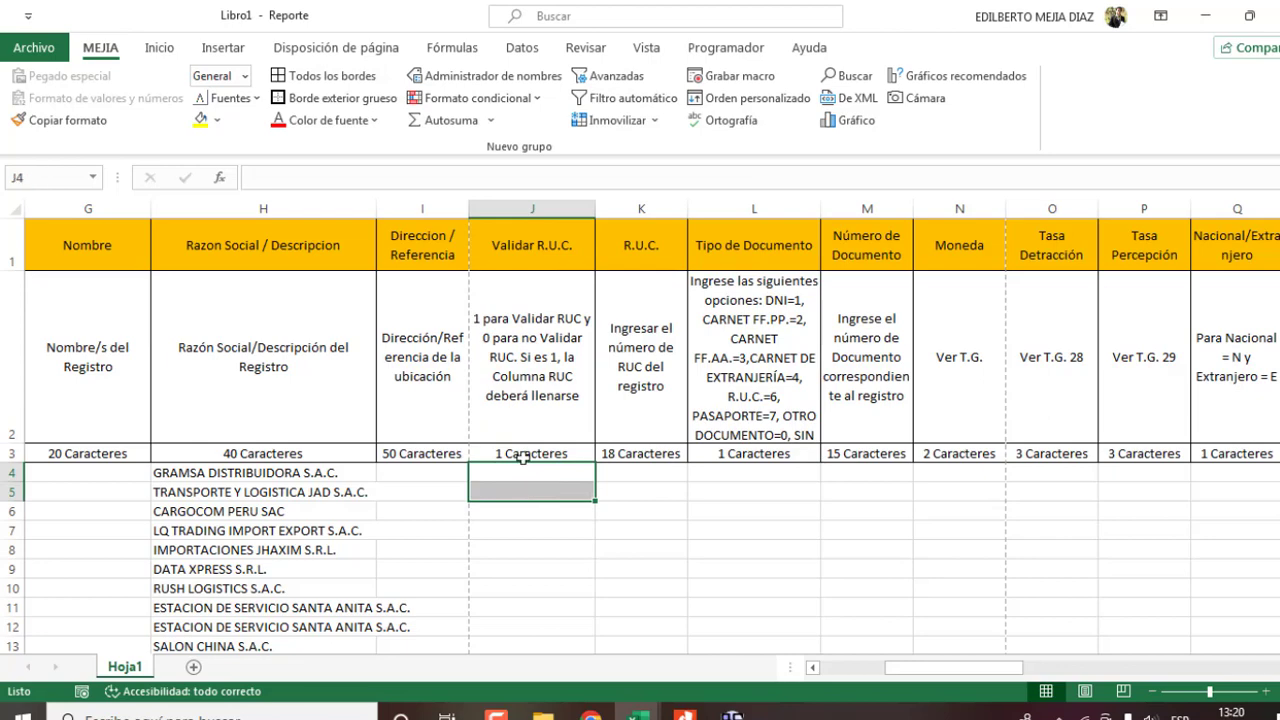
pyautogui.write('1')
pyautogui.hotkey('ctrl', 'Return')
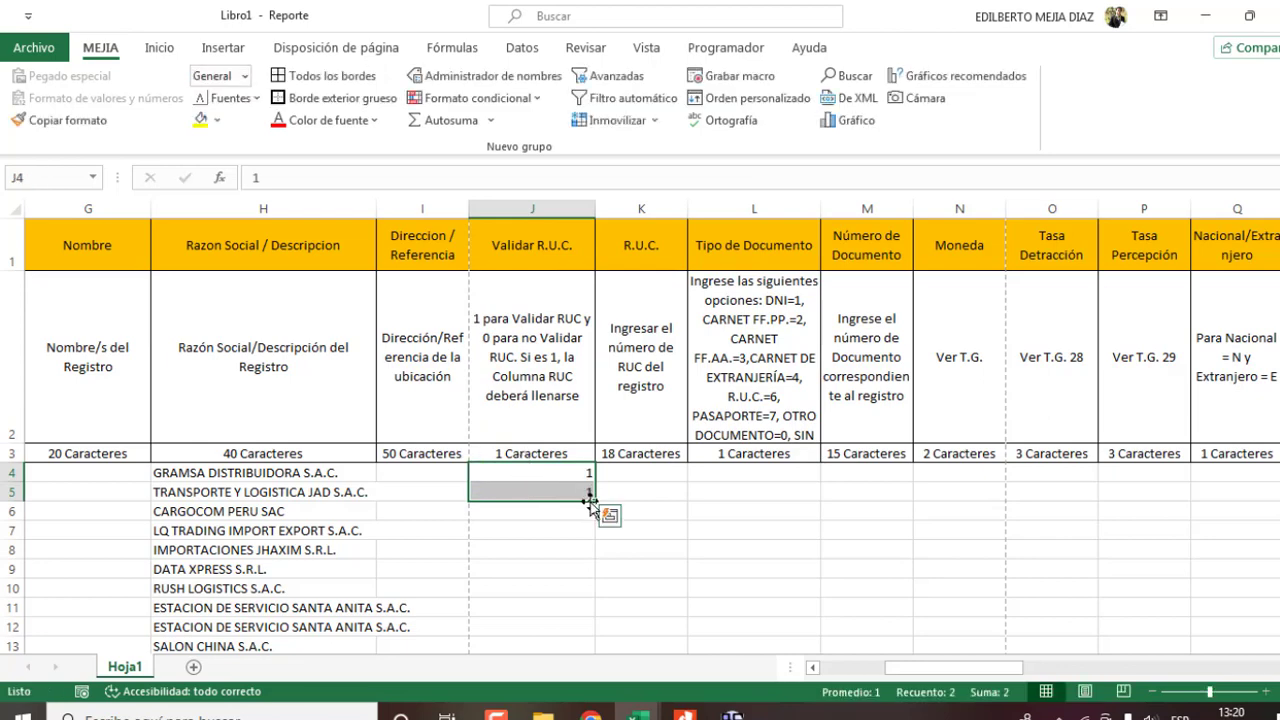
pyautogui.doubleClick(594, 500)
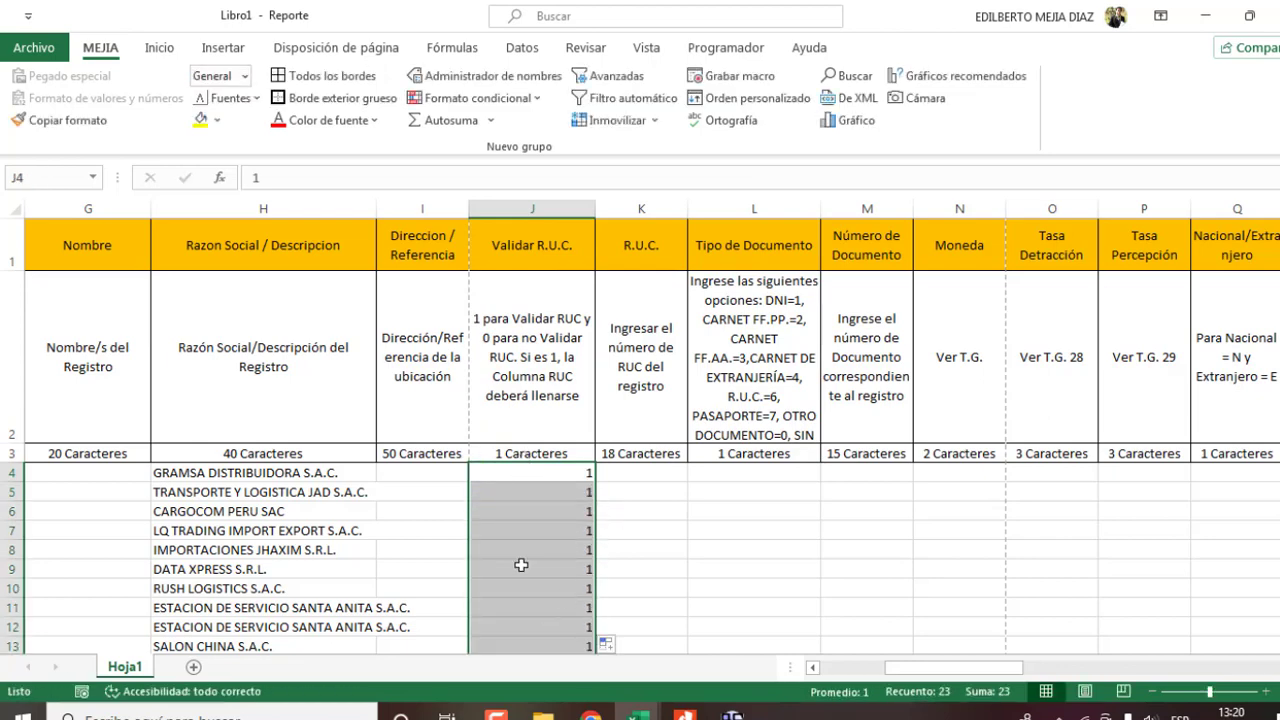
pyautogui.scroll(-3, 592, 530)
pyautogui.scroll(3, 551, 554)
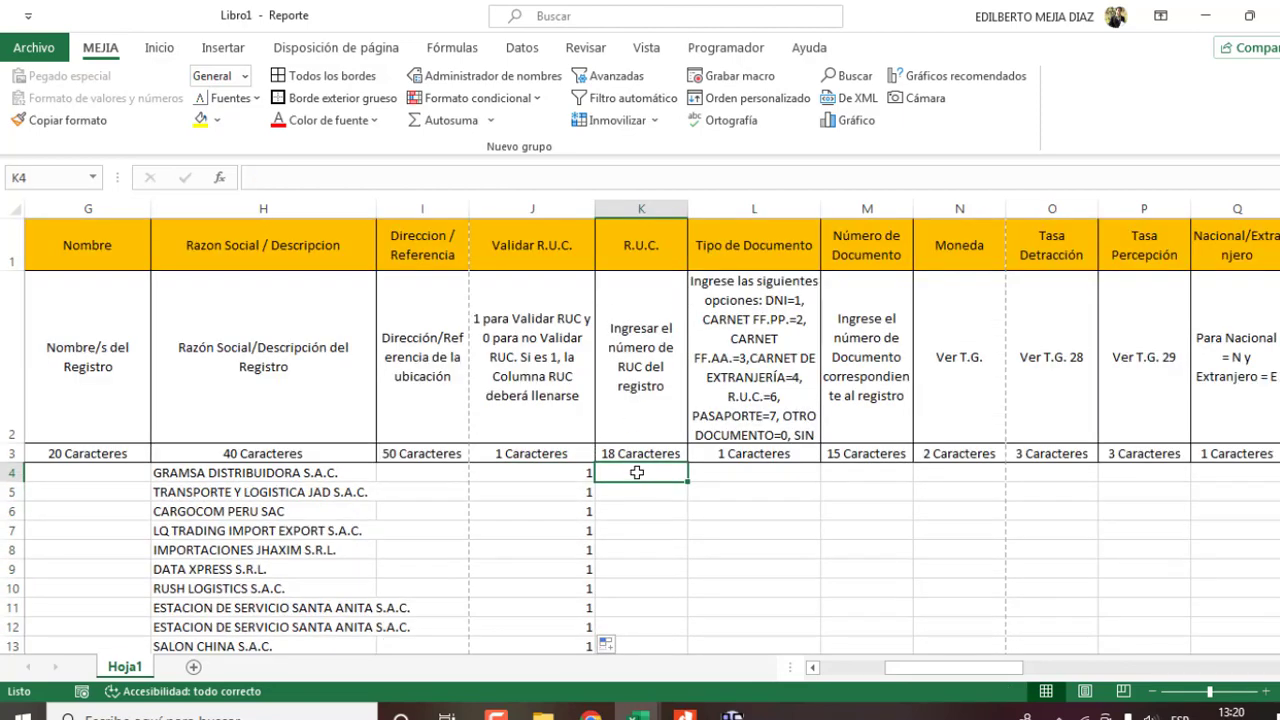
# - Make the R.U.C. column copy each supplier code with =+C4 in K4, filled down column K
pyautogui.write('+')
pyautogui.moveTo(1000, 667); pyautogui.dragTo(912, 670)
pyautogui.click(262, 471)
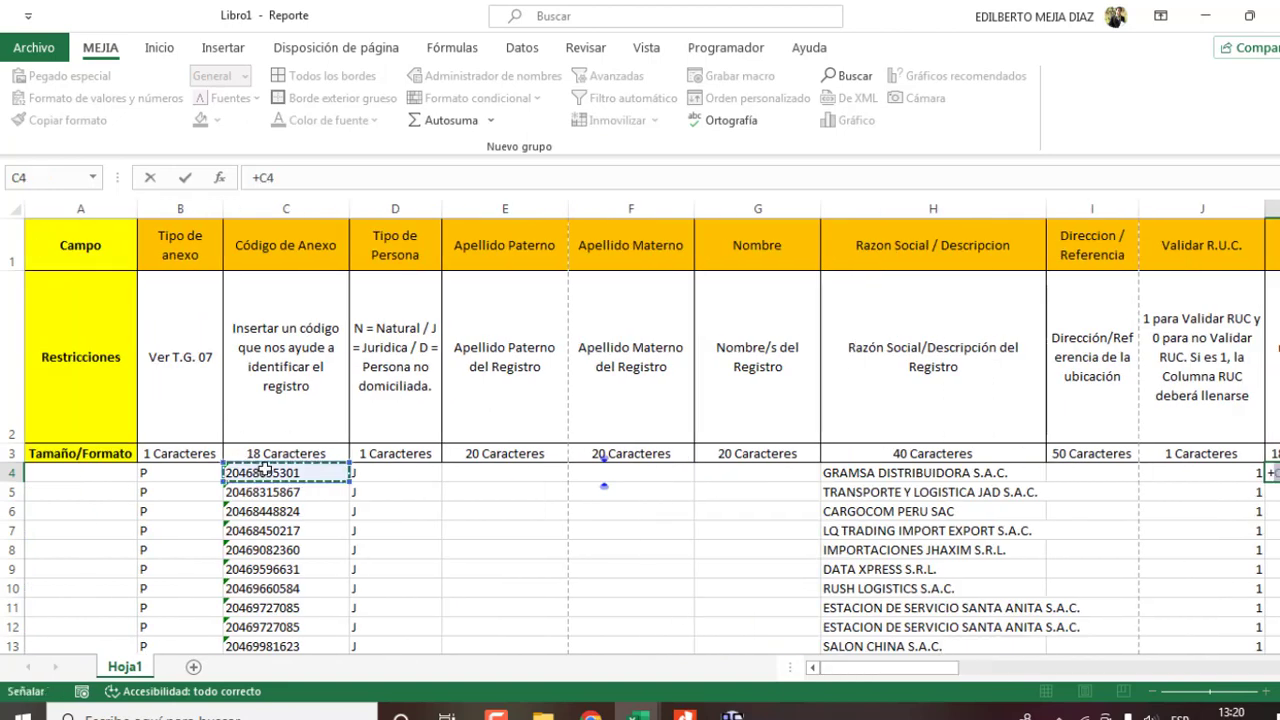
pyautogui.press('Return')
pyautogui.click(1228, 472)
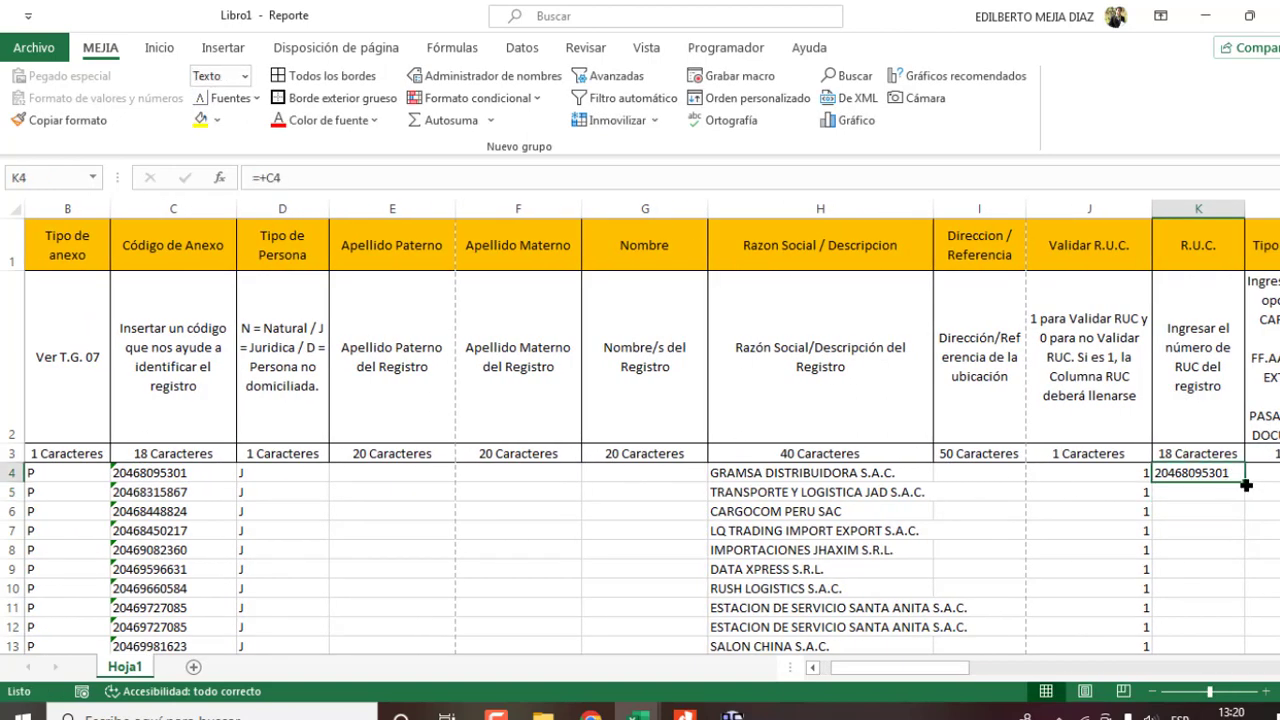
pyautogui.doubleClick(1246, 485)
pyautogui.moveTo(910, 668); pyautogui.dragTo(986, 672)
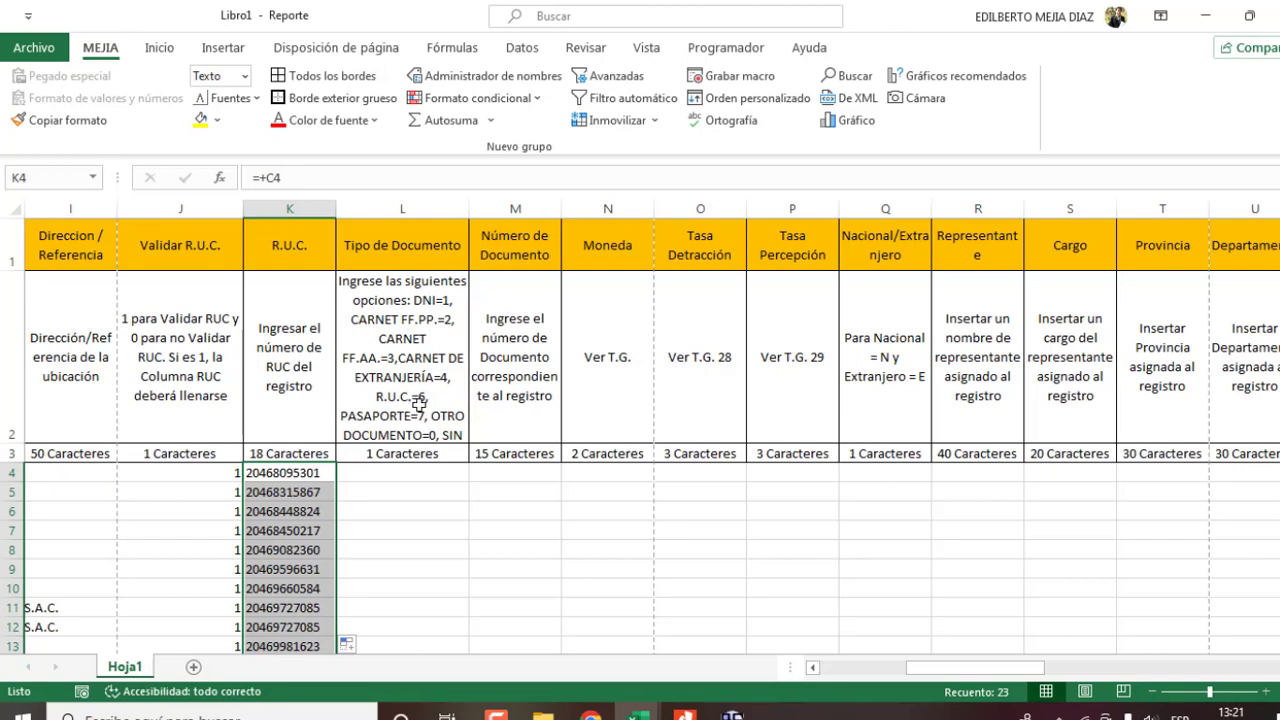
# - Enter 6 in L4:L5 and fill it down the Tipo de Documento column
pyautogui.moveTo(390, 474); pyautogui.dragTo(390, 484)
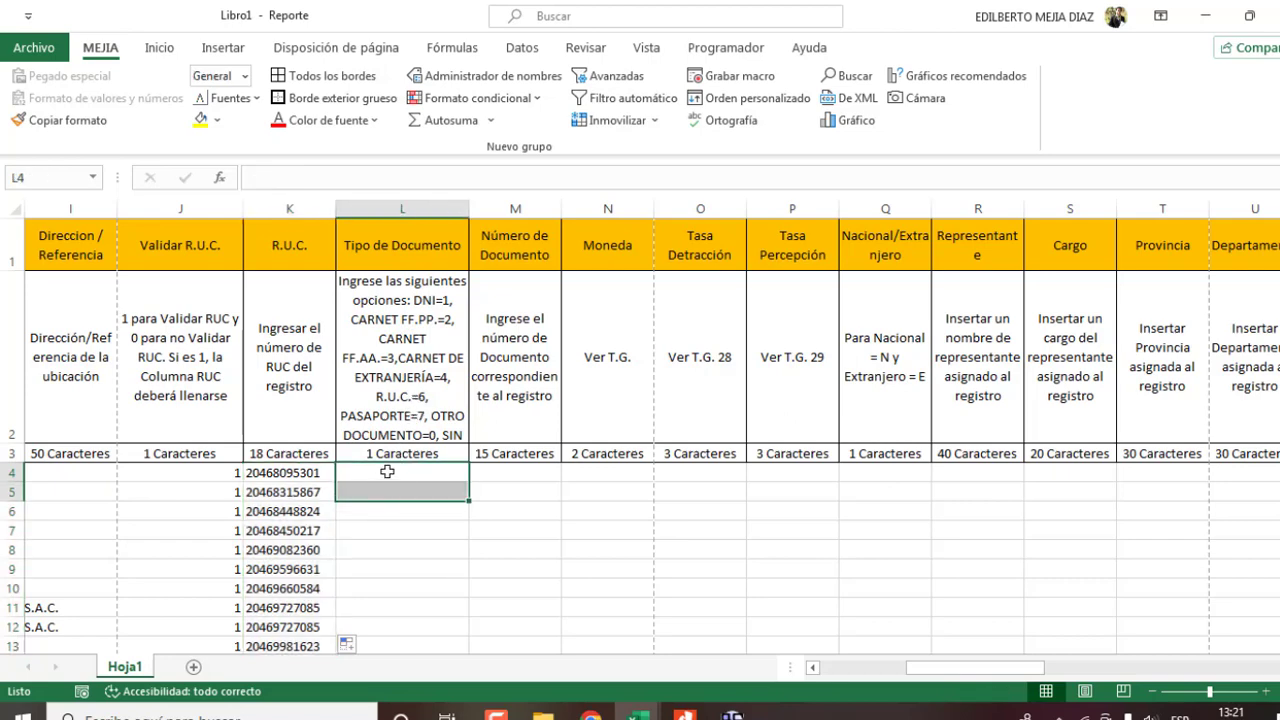
pyautogui.write('6')
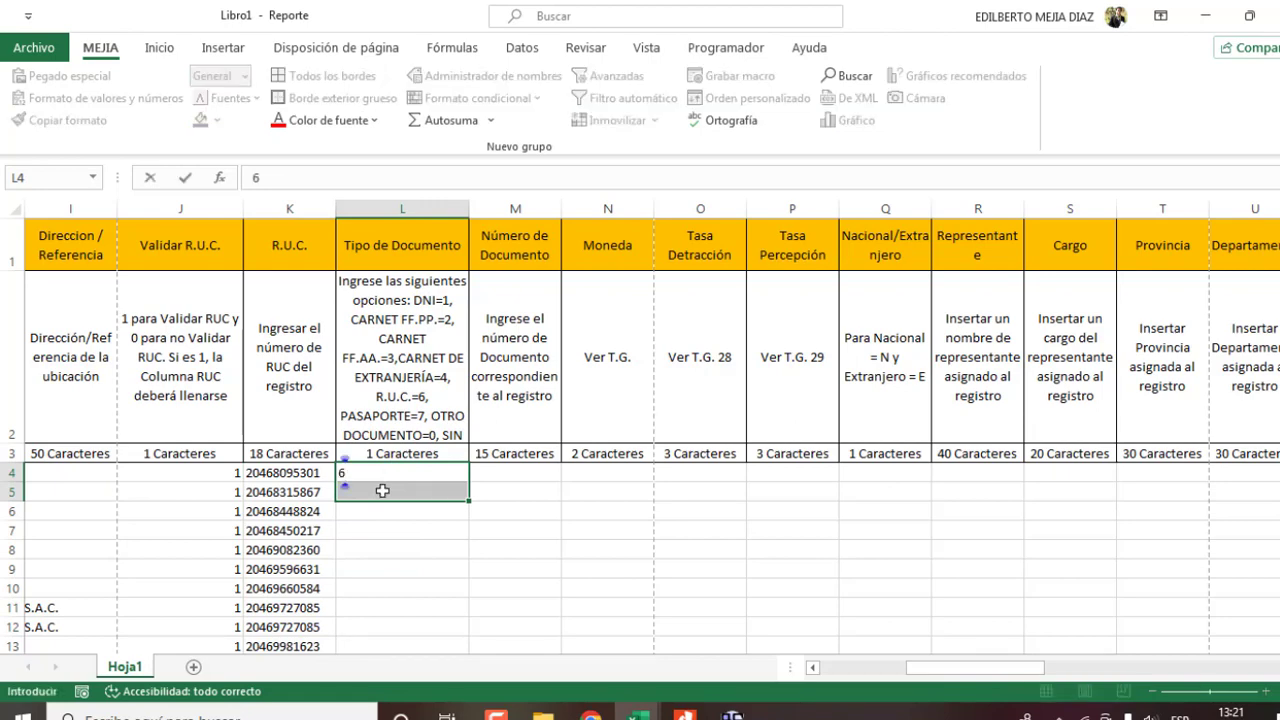
pyautogui.hotkey('ctrl', 'Return')
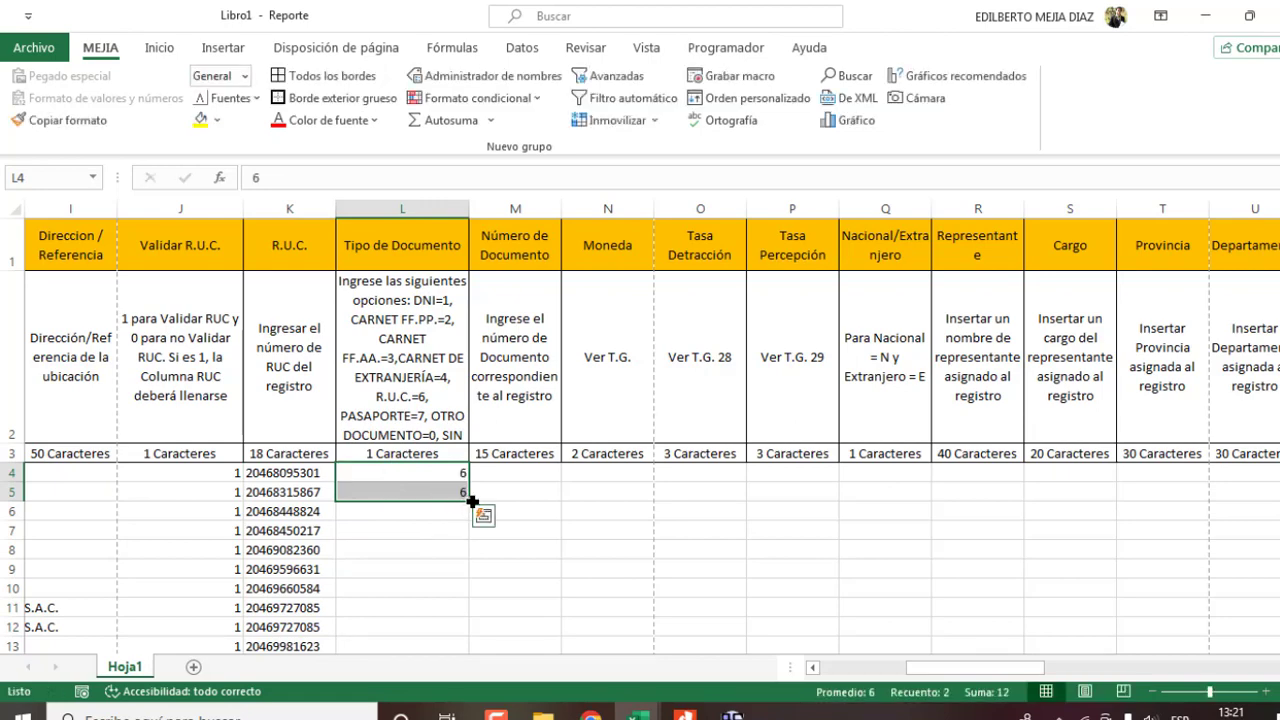
pyautogui.doubleClick(470, 500)
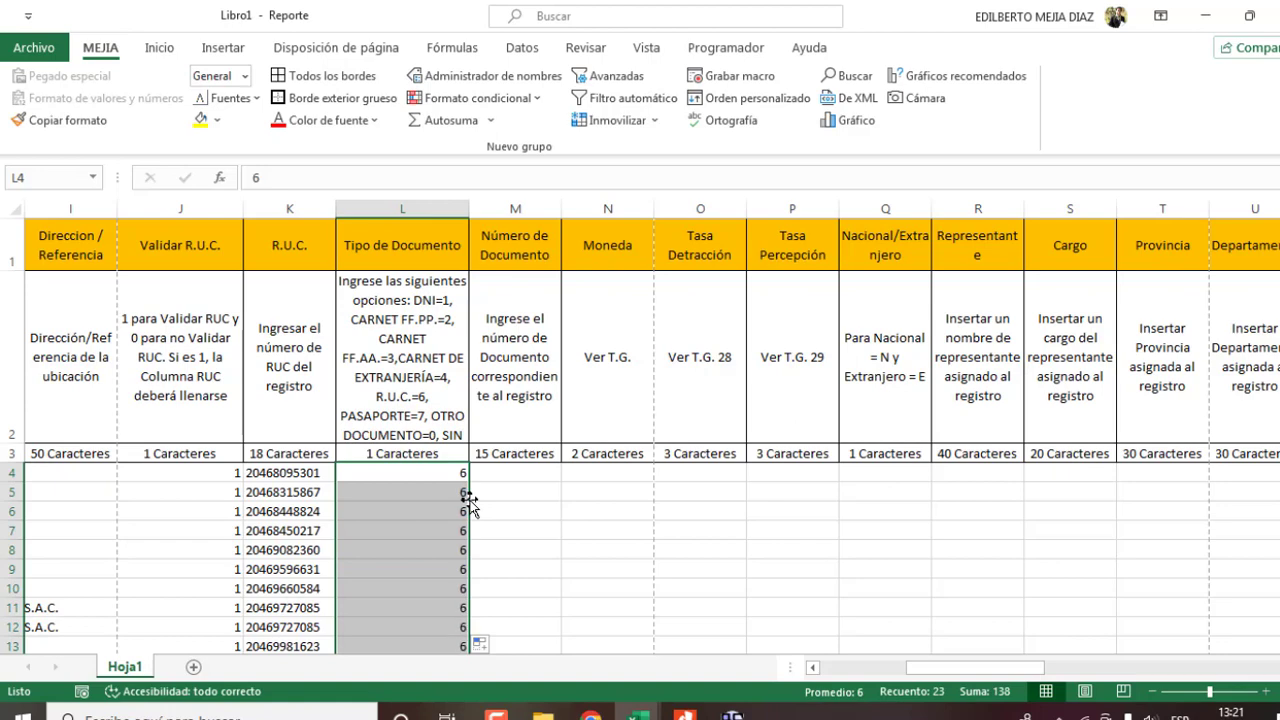
# - Enter =+K4 in M4 and fill it down so Número de Documento mirrors each R.U.C
pyautogui.click(535, 471)
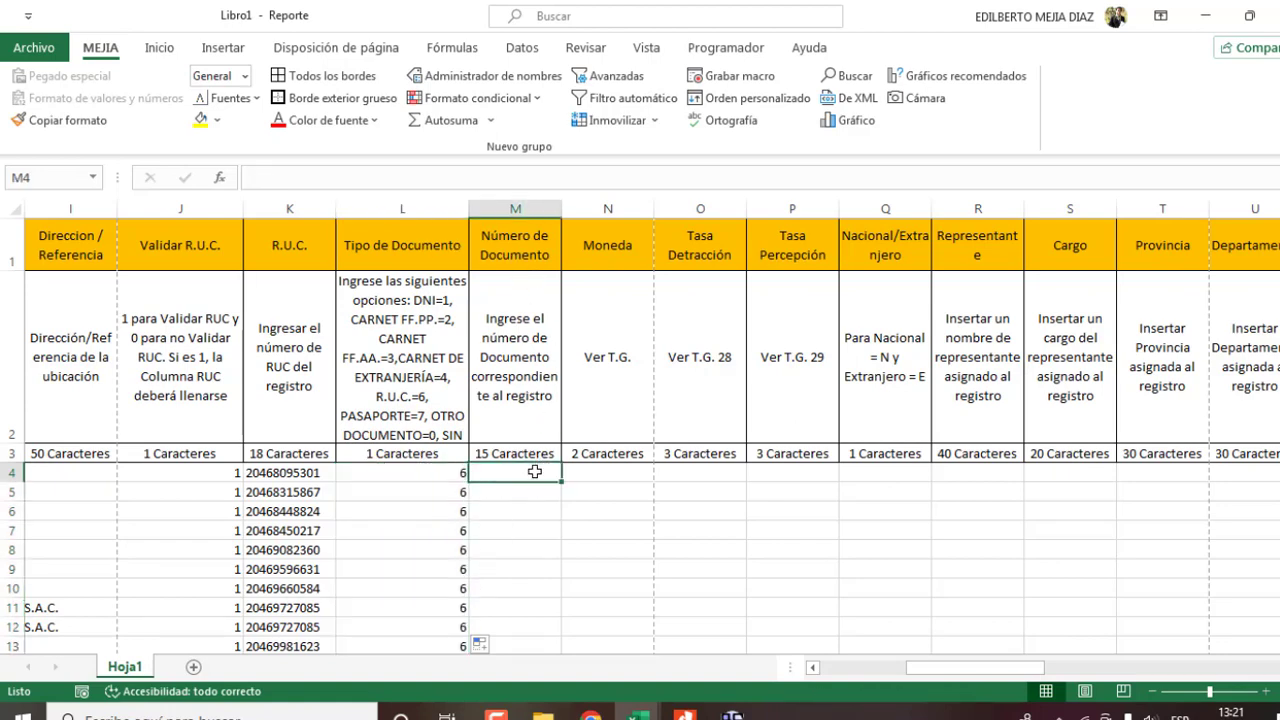
pyautogui.write('+')
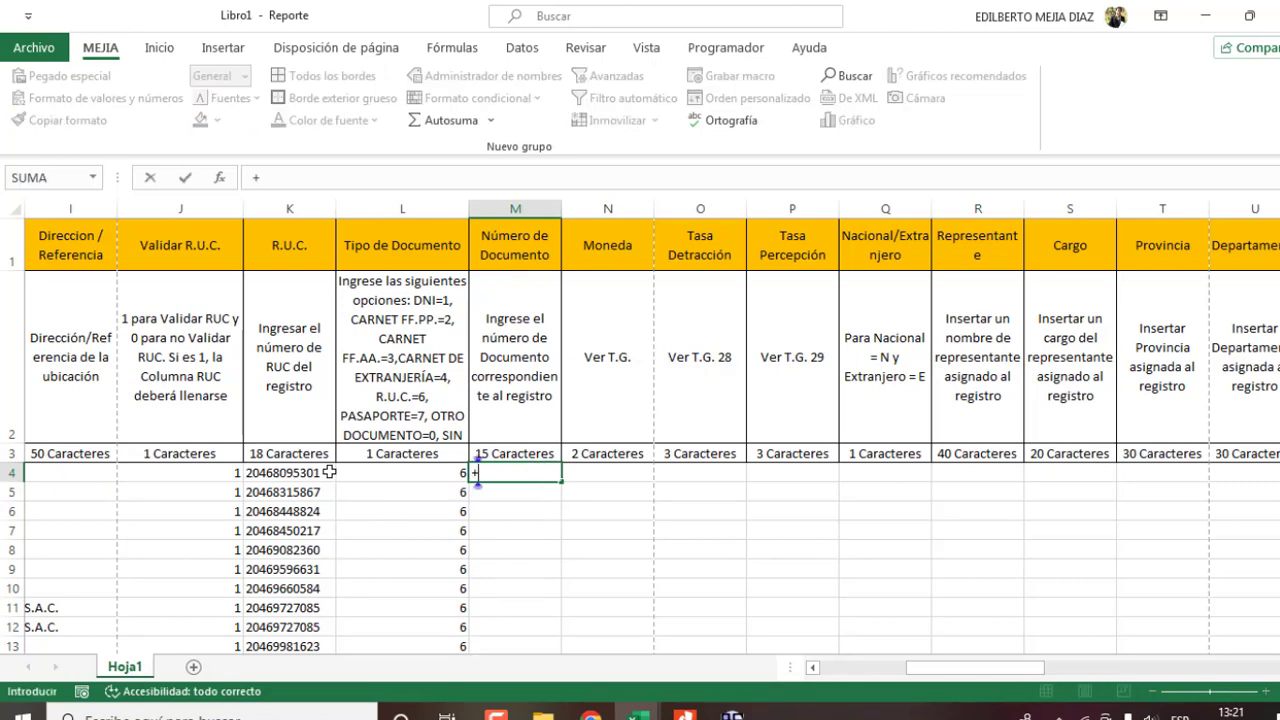
pyautogui.click(310, 472)
pyautogui.press('Return')
pyautogui.click(547, 470)
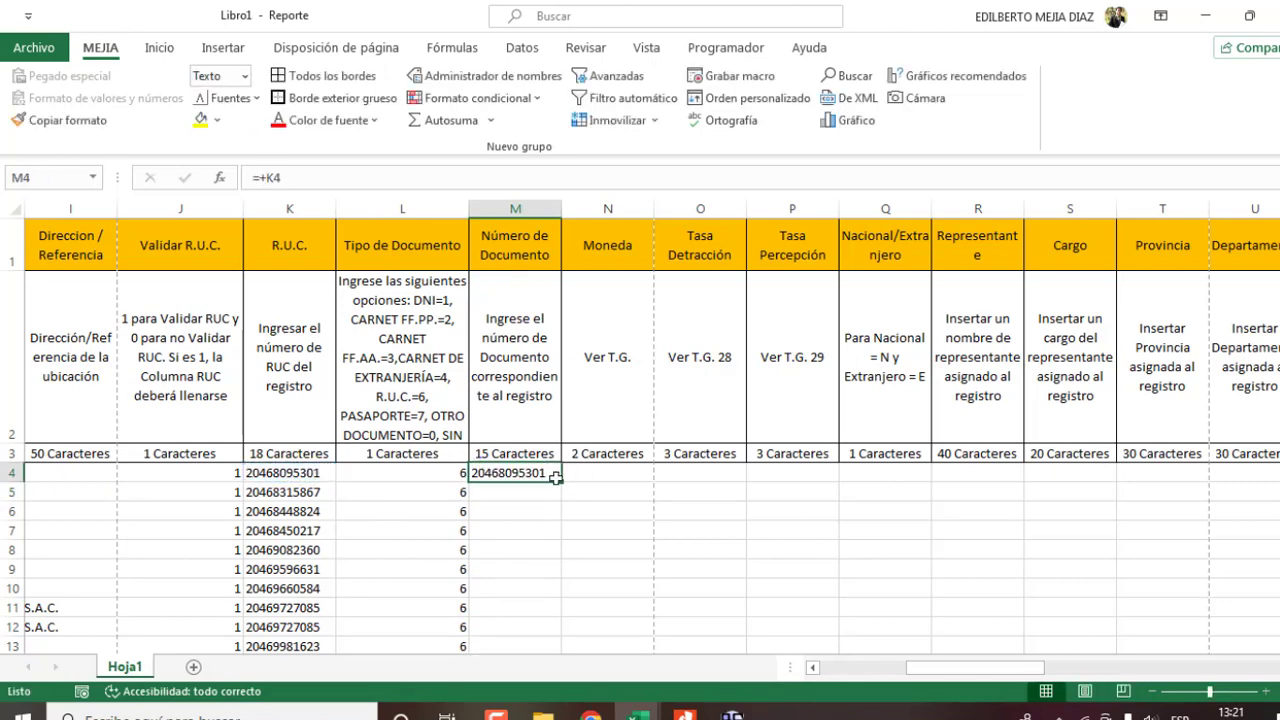
pyautogui.doubleClick(562, 481)
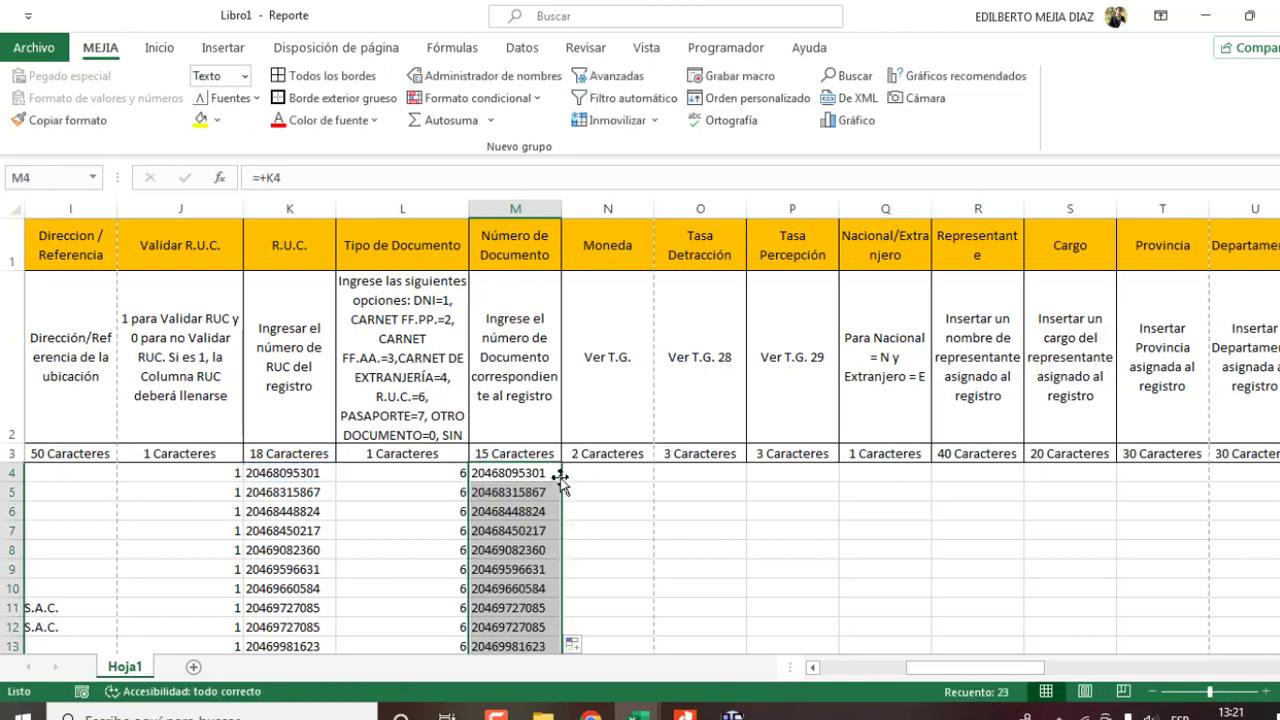
# - Enter MN in N4 and fill it down the Moneda column for all suppliers
pyautogui.click(612, 473)
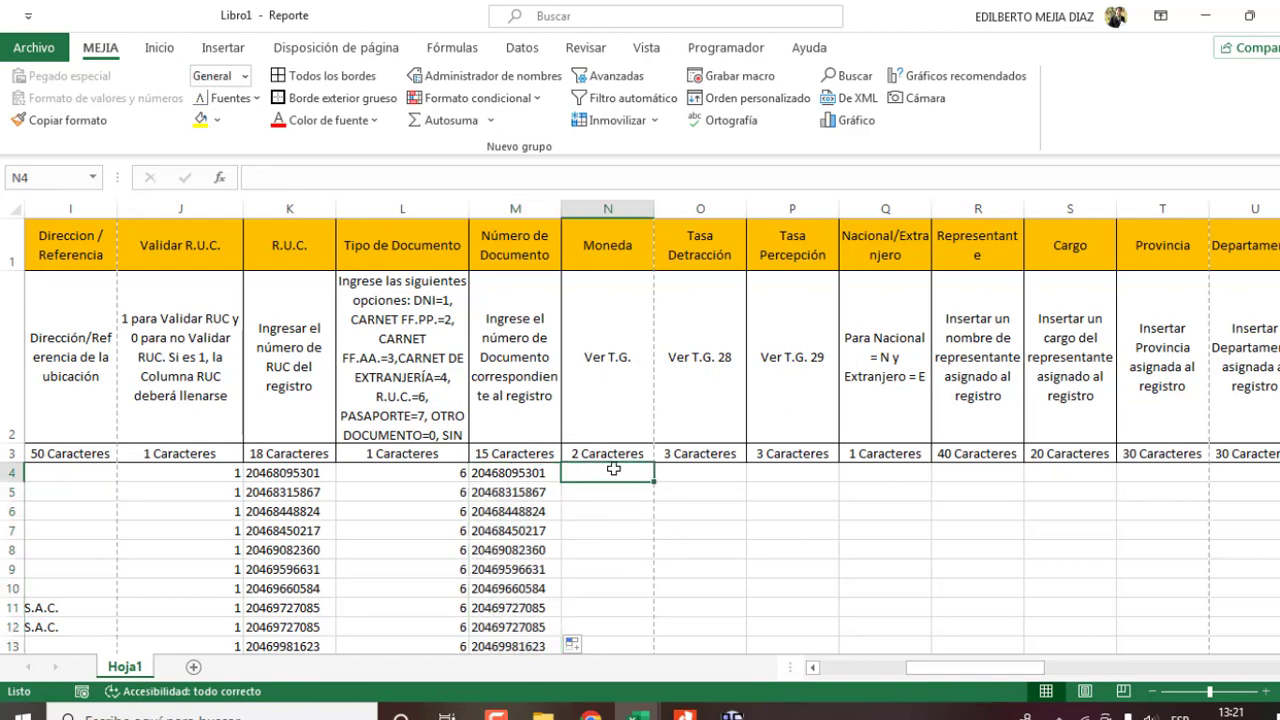
pyautogui.write('MN')
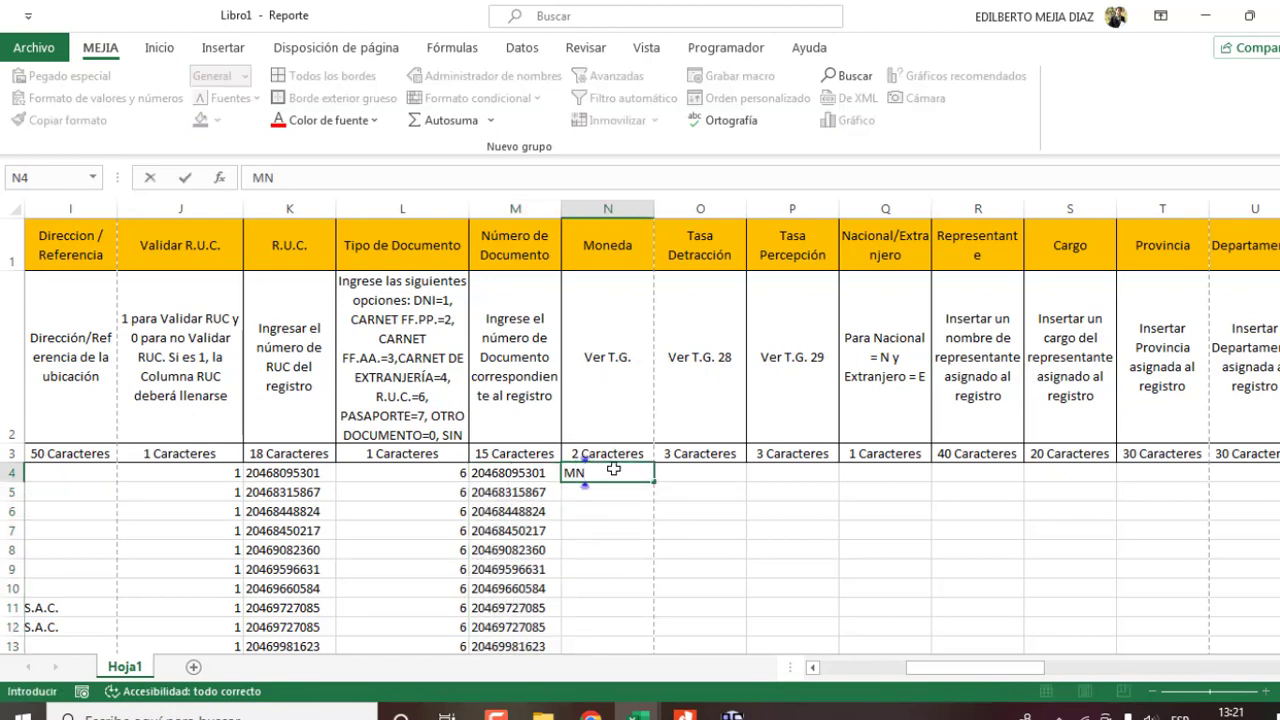
pyautogui.hotkey('ctrl', 'Return')
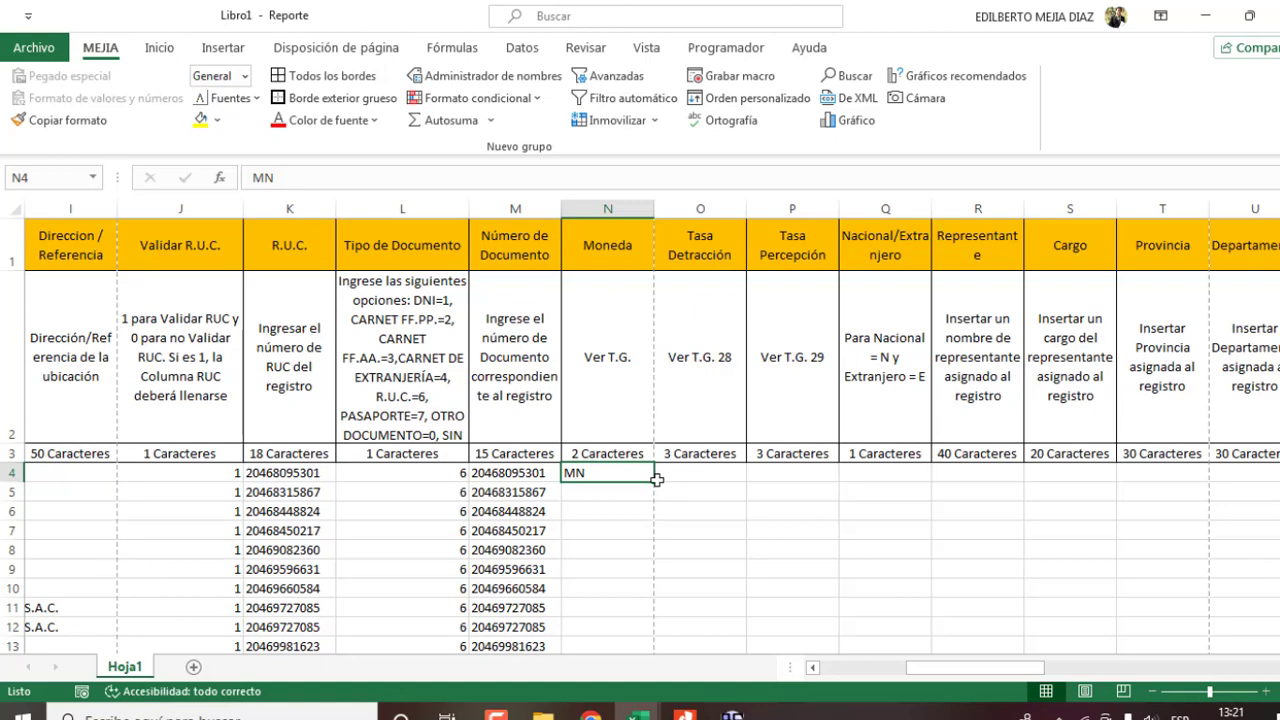
pyautogui.doubleClick(656, 482)
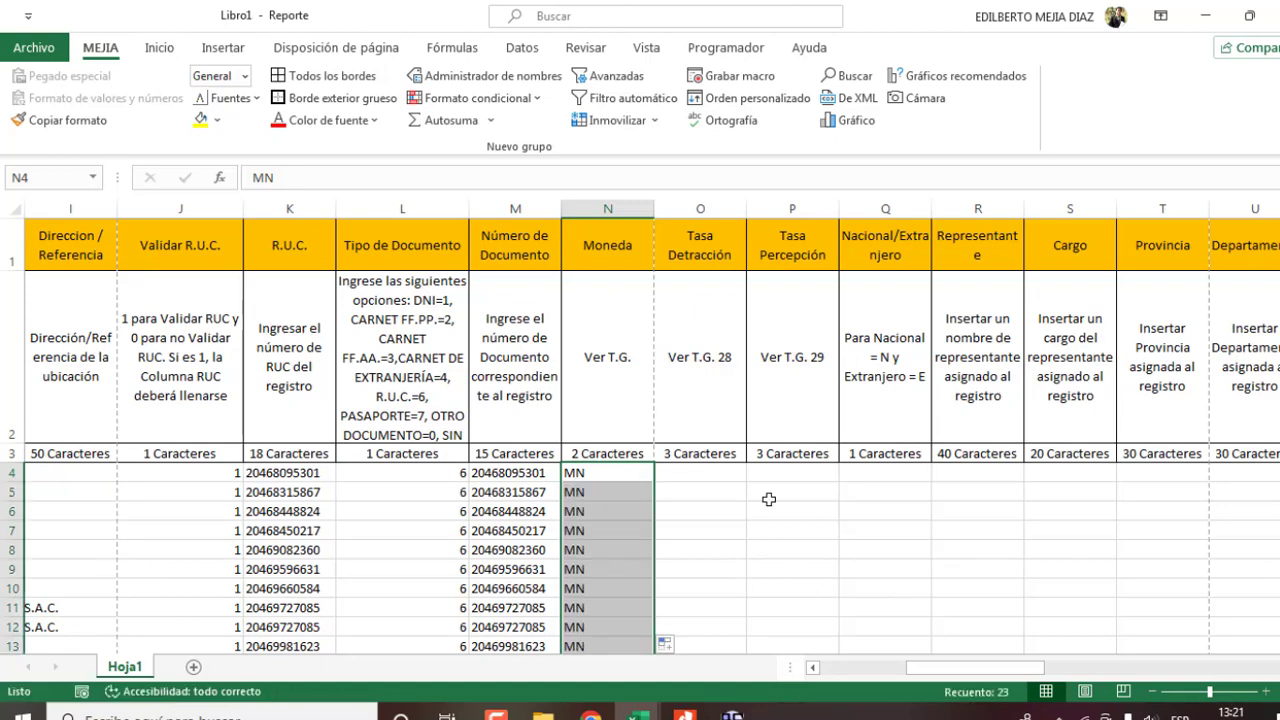
# - Save the supplier workbook as IMPORTAR_PROVEEDORES.xlsx in the C:\01 folder
pyautogui.moveTo(952, 677)
pyautogui.mouseDown()
pyautogui.moveTo(1025, 648)
pyautogui.moveTo(1212, 641)
pyautogui.moveTo(880, 668)
pyautogui.mouseUp()
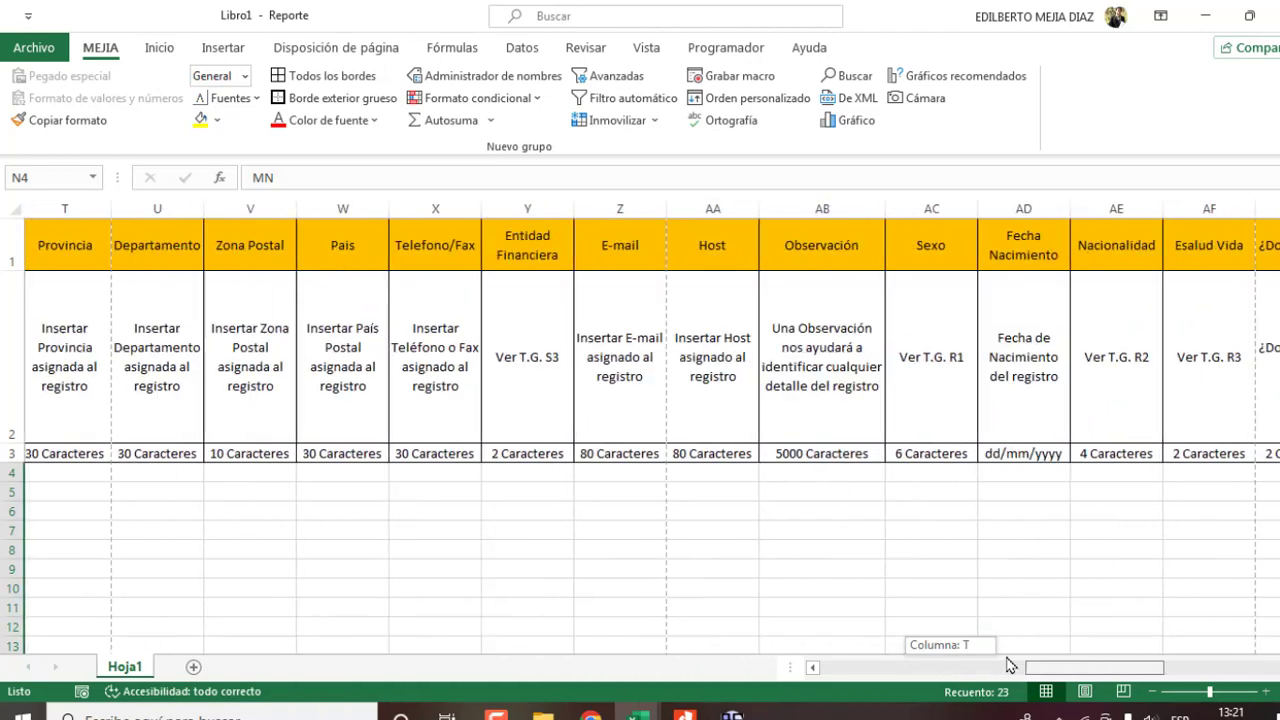
pyautogui.click(505, 607)
pyautogui.hotkey('ctrl', 's')
pyautogui.click(505, 465)
pyautogui.write('iMPORTAR_PROVEEDORES')
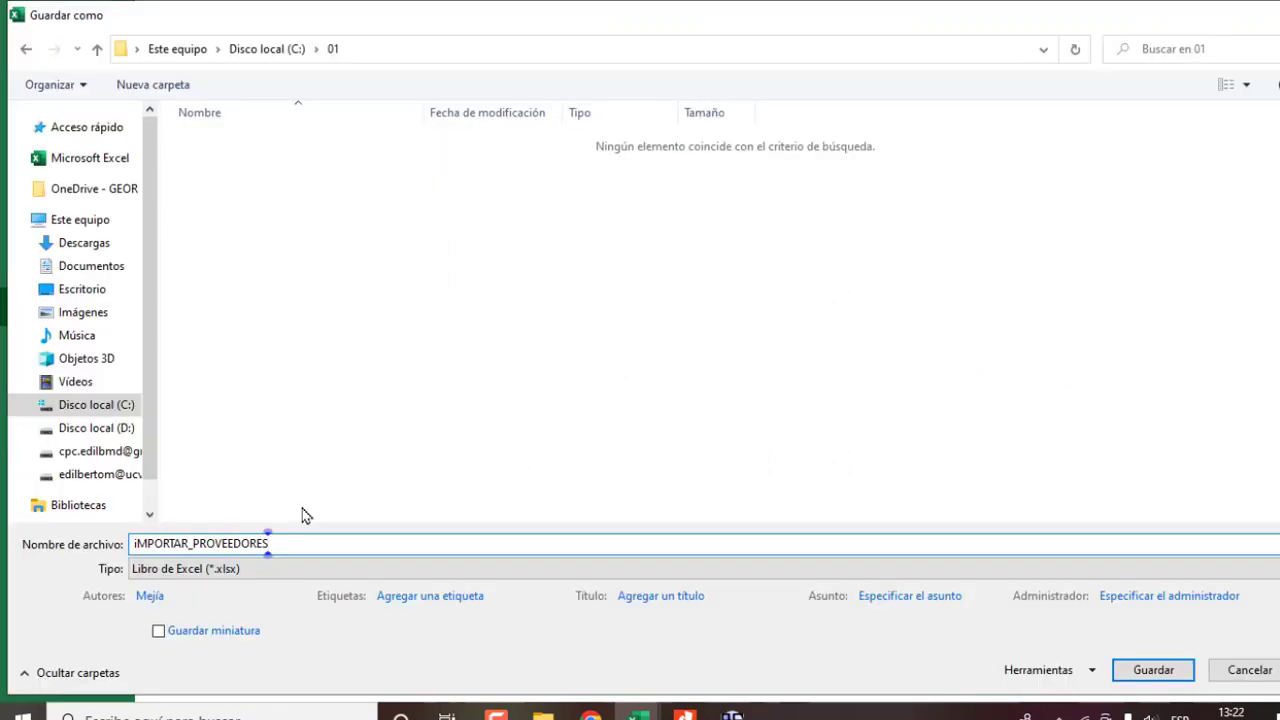
pyautogui.press('Return')
pyautogui.hotkey('alt', 'Tab')
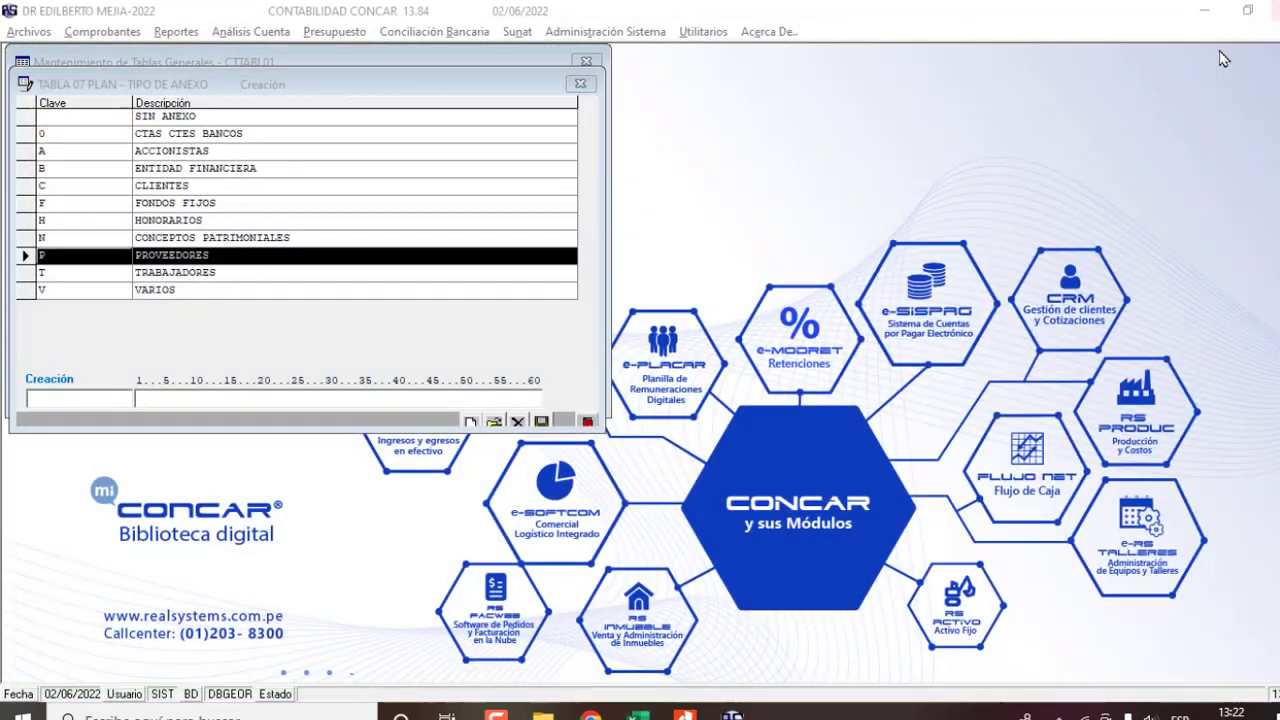
# - Close the annex table windows and open Utilitarios' Carga de Anexos desde Excel tool
pyautogui.click(588, 424)
pyautogui.click(600, 410)
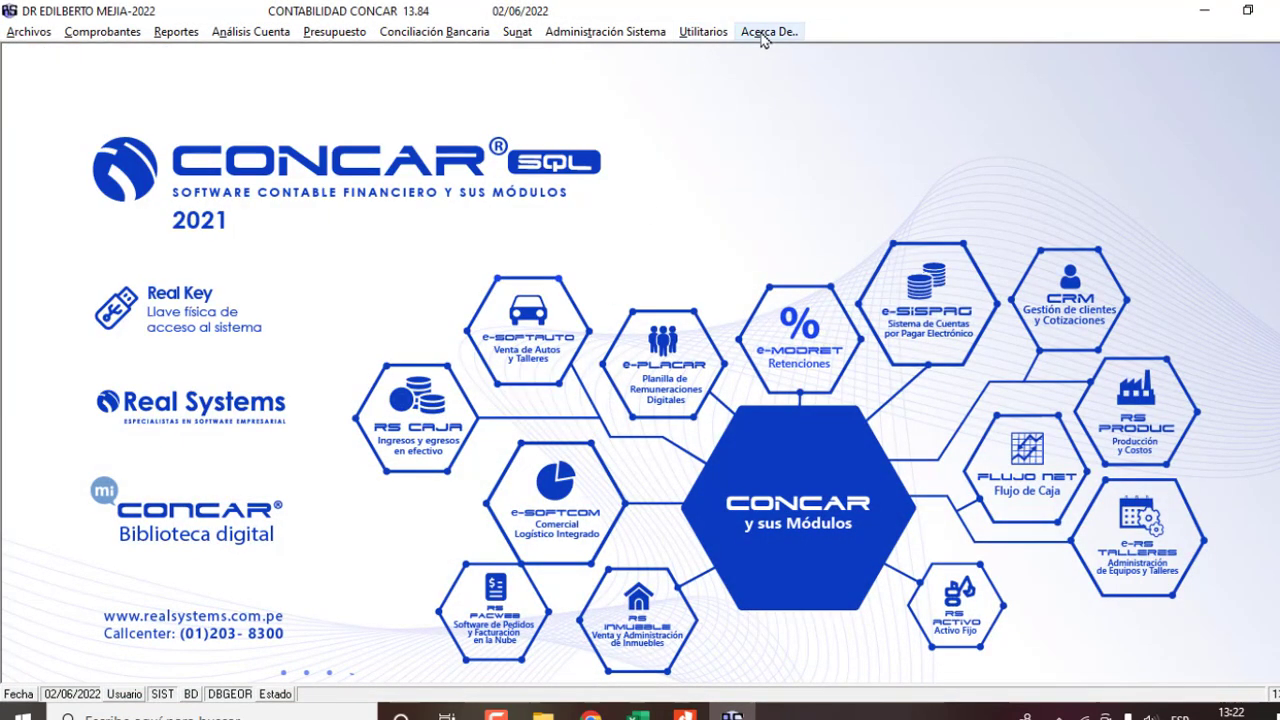
pyautogui.click(706, 35)
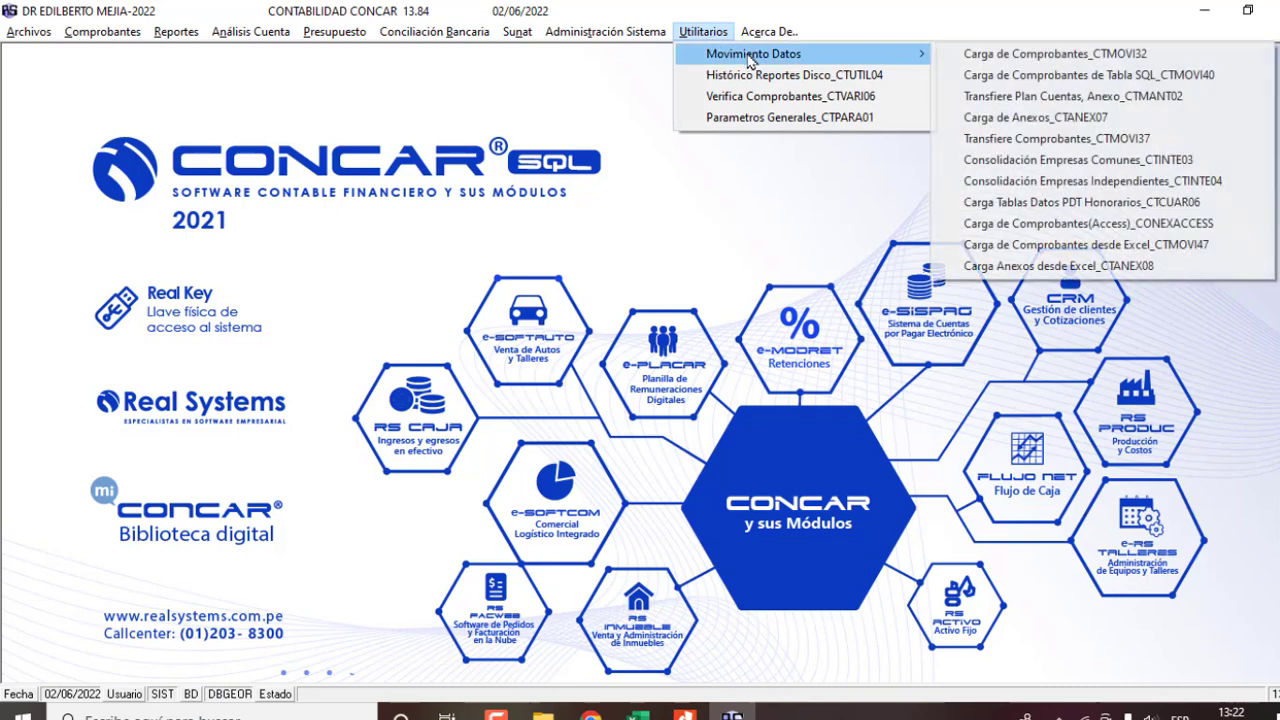
pyautogui.moveTo(753, 53)
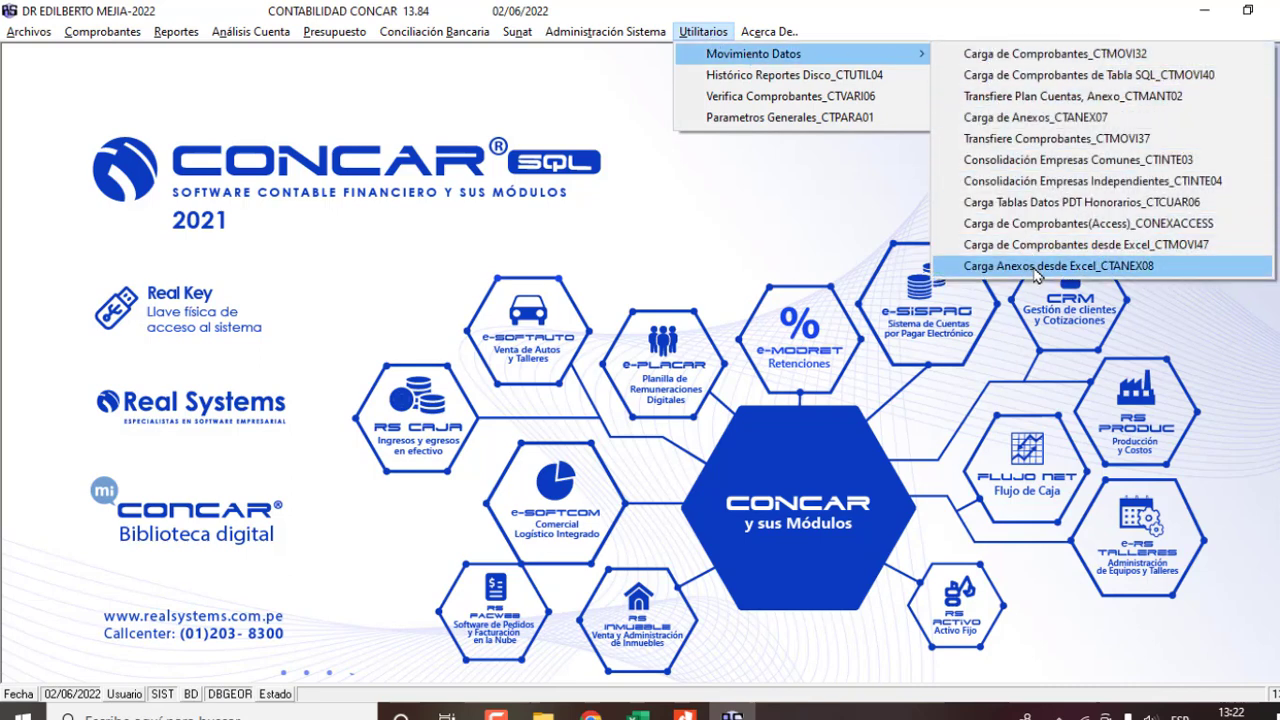
pyautogui.click(1053, 266)
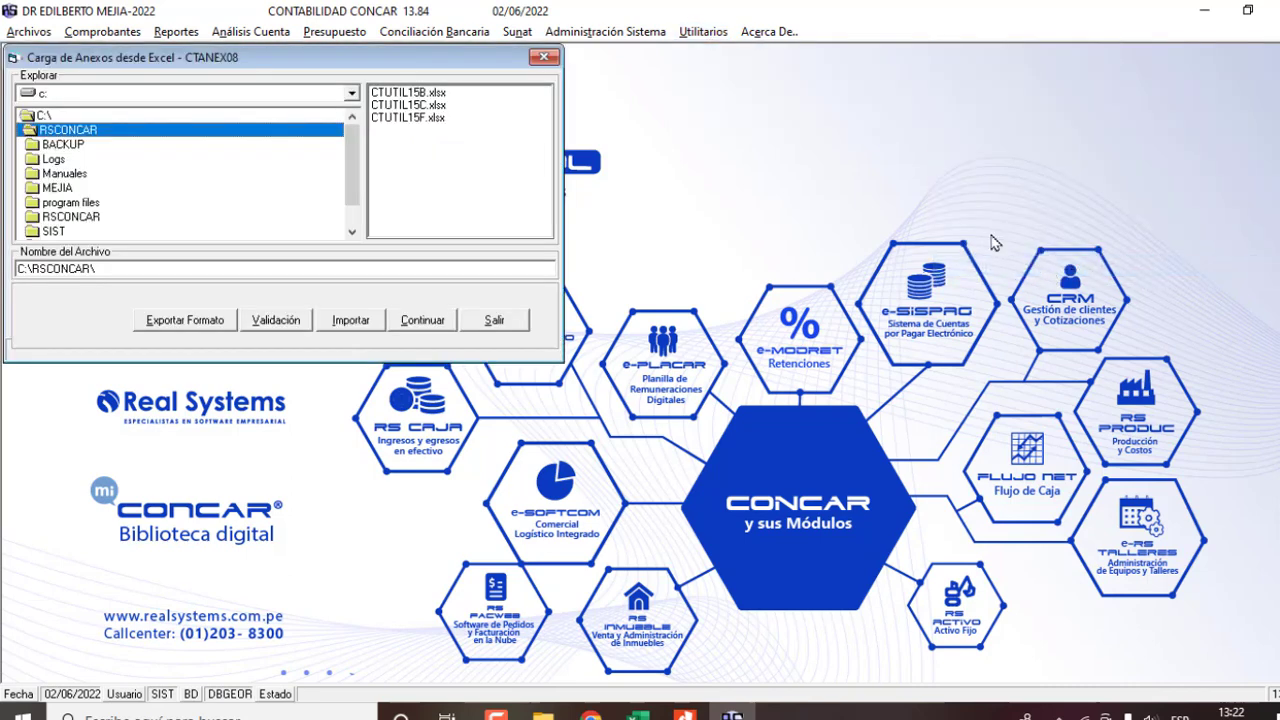
# - Choose C:\01\IMPORTAR_PROVEEDORES.xlsx as the annex file and start its validation
pyautogui.doubleClick(48, 117)
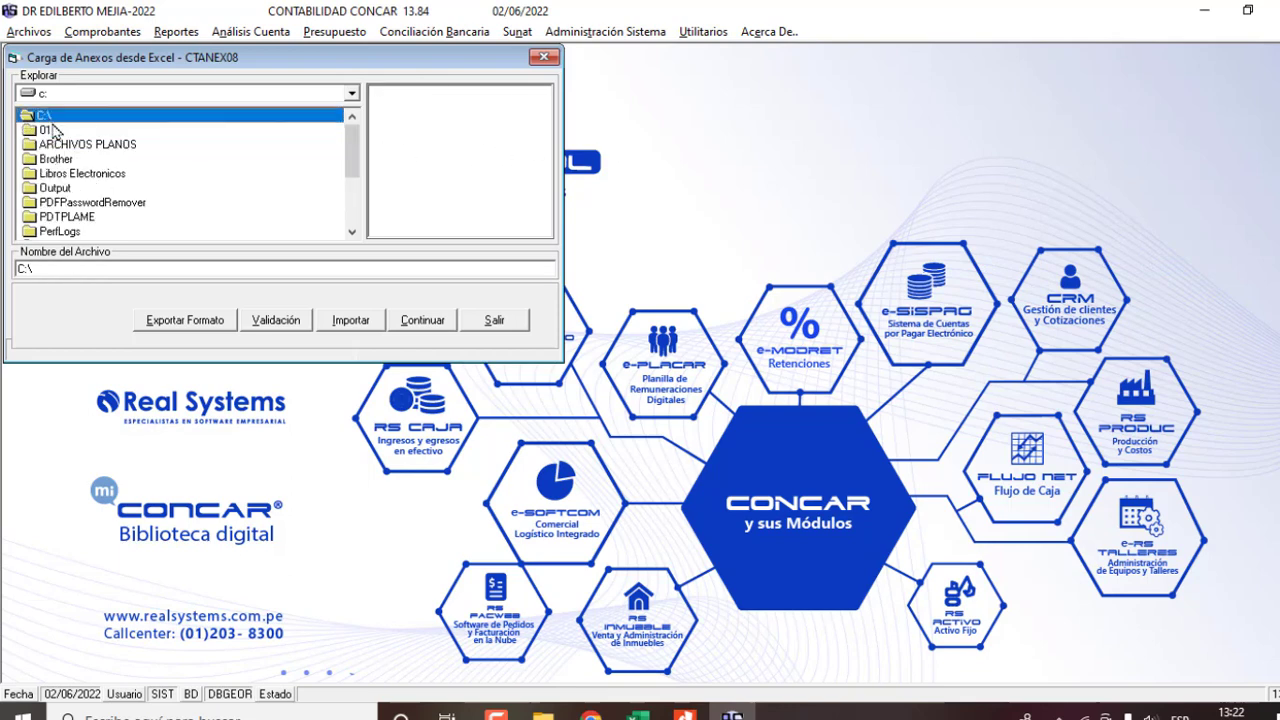
pyautogui.click(45, 131)
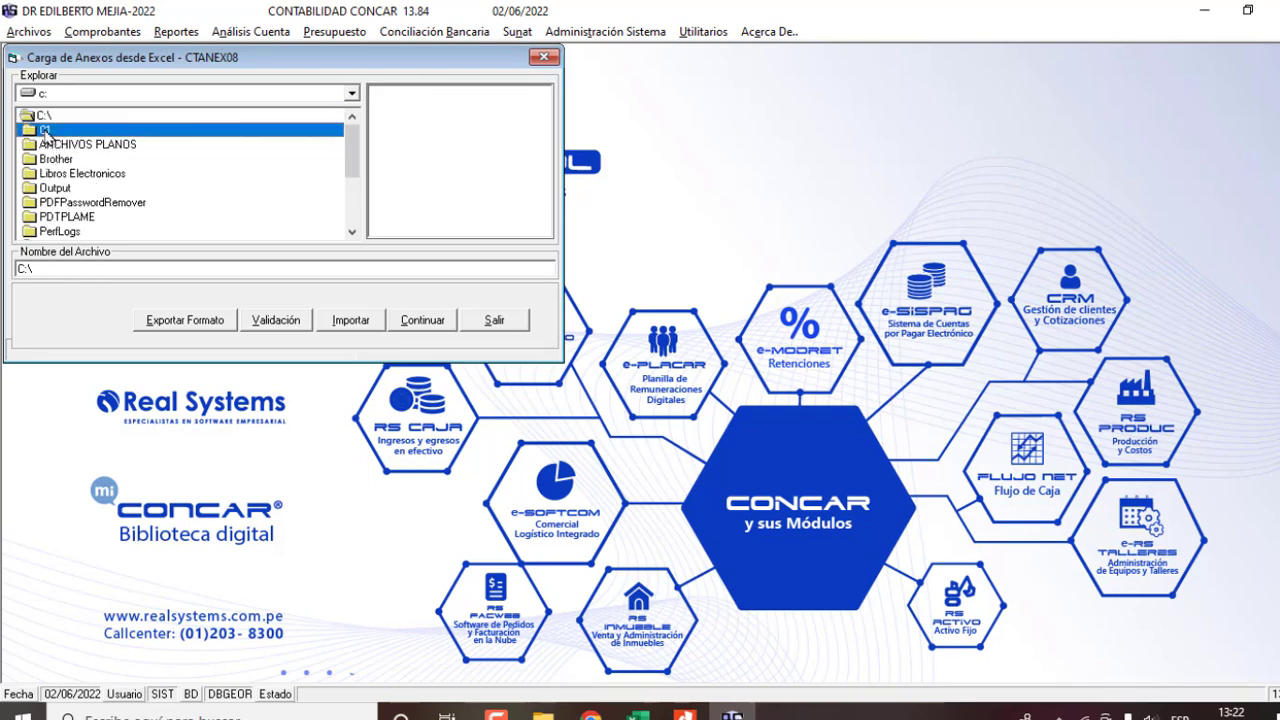
pyautogui.doubleClick(45, 131)
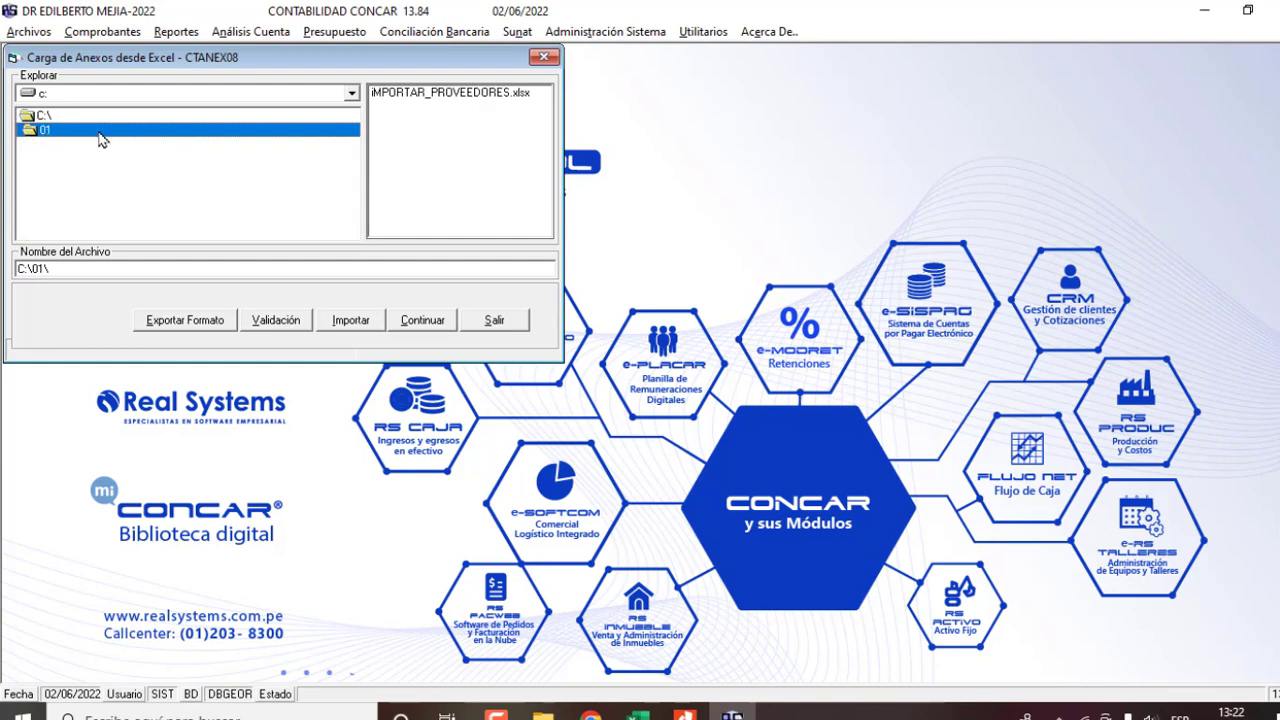
pyautogui.click(445, 93)
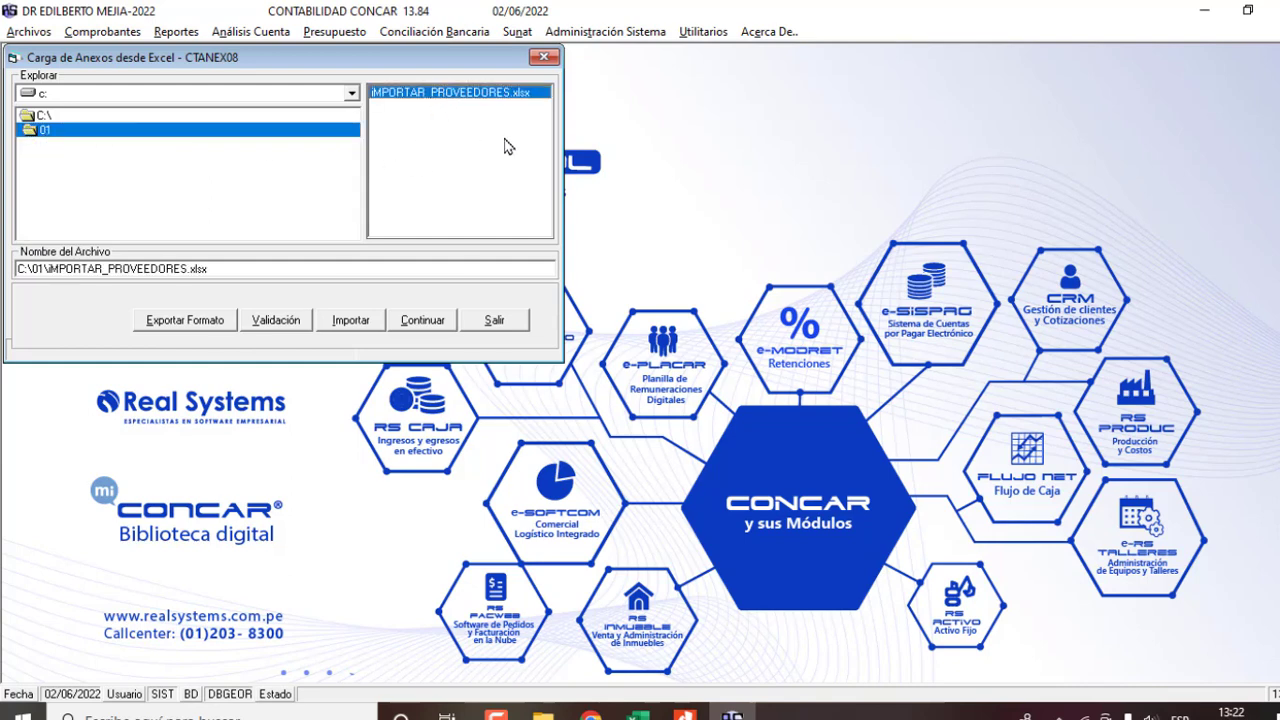
pyautogui.click(275, 321)
# - Accept the validation result and import the 18 supplier annexes into CONCAR
pyautogui.press('Return')
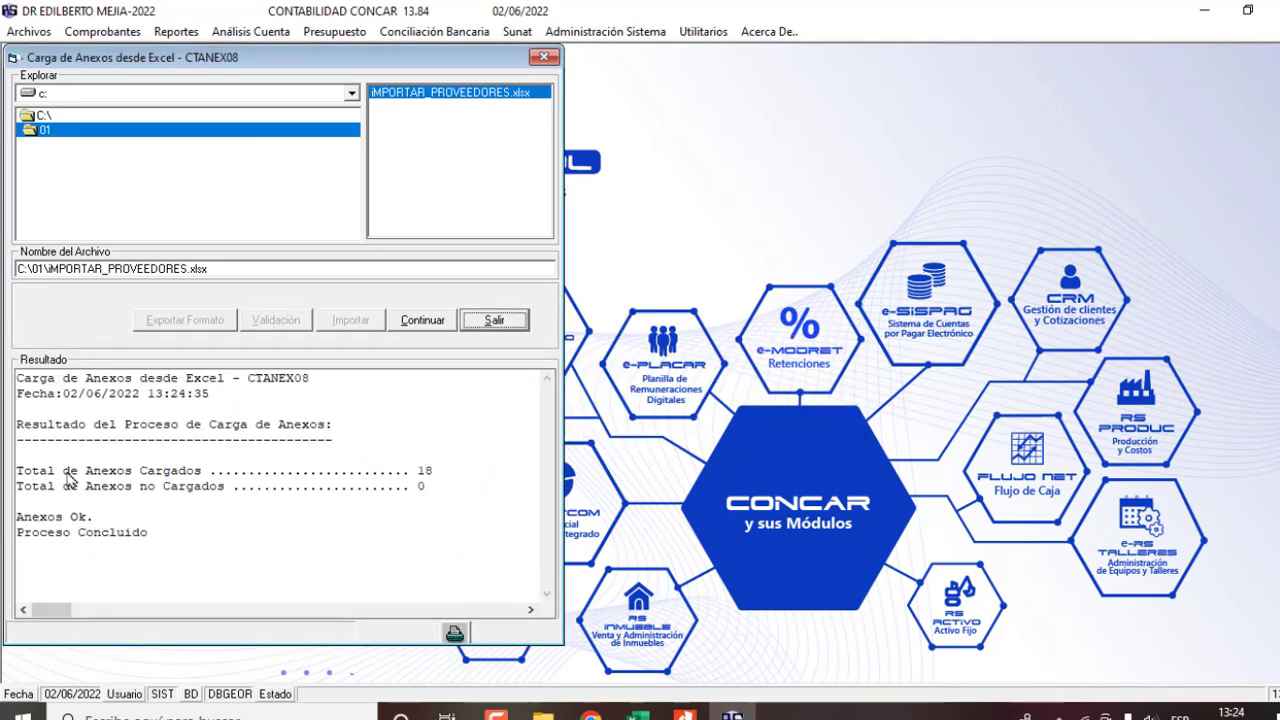
pyautogui.click(421, 321)
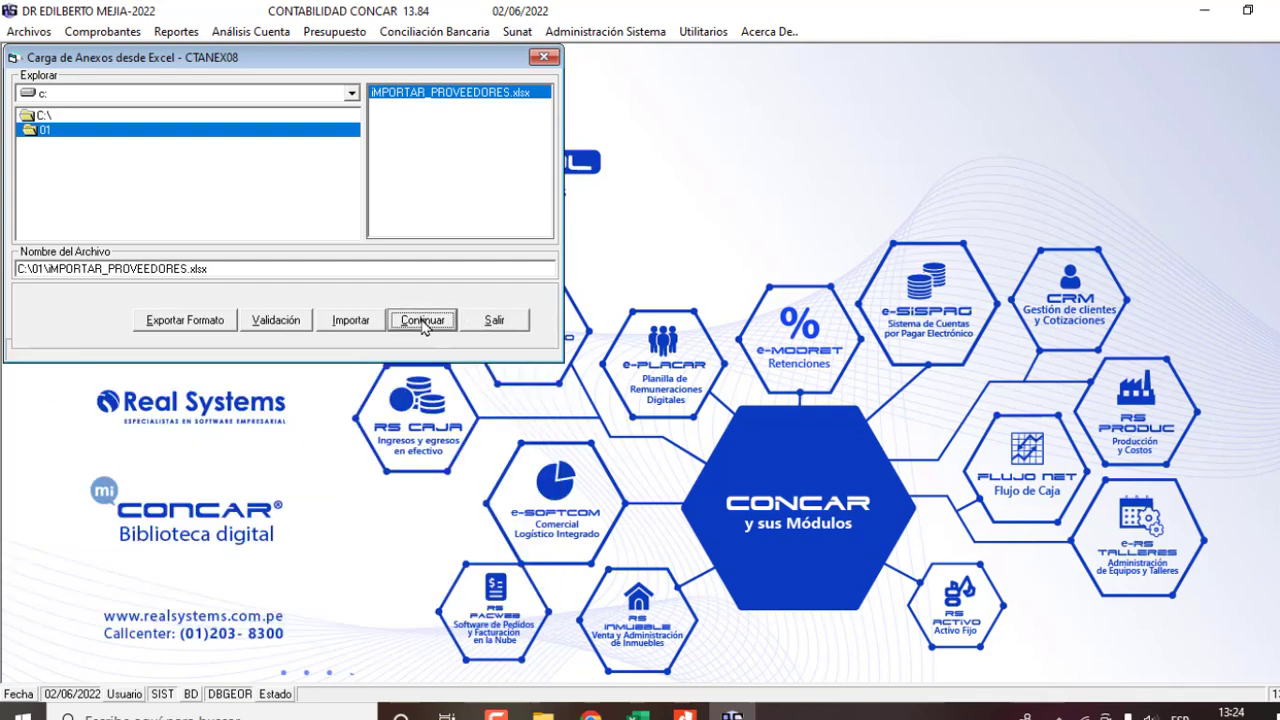
pyautogui.click(348, 326)
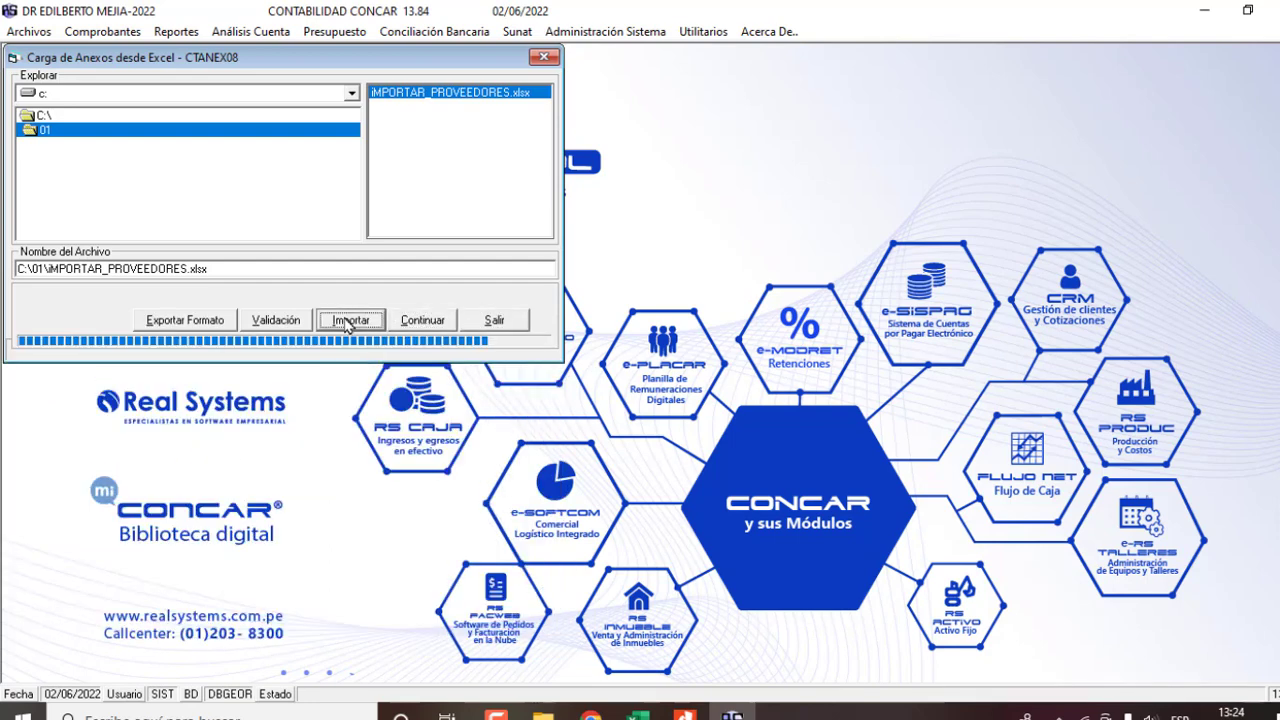